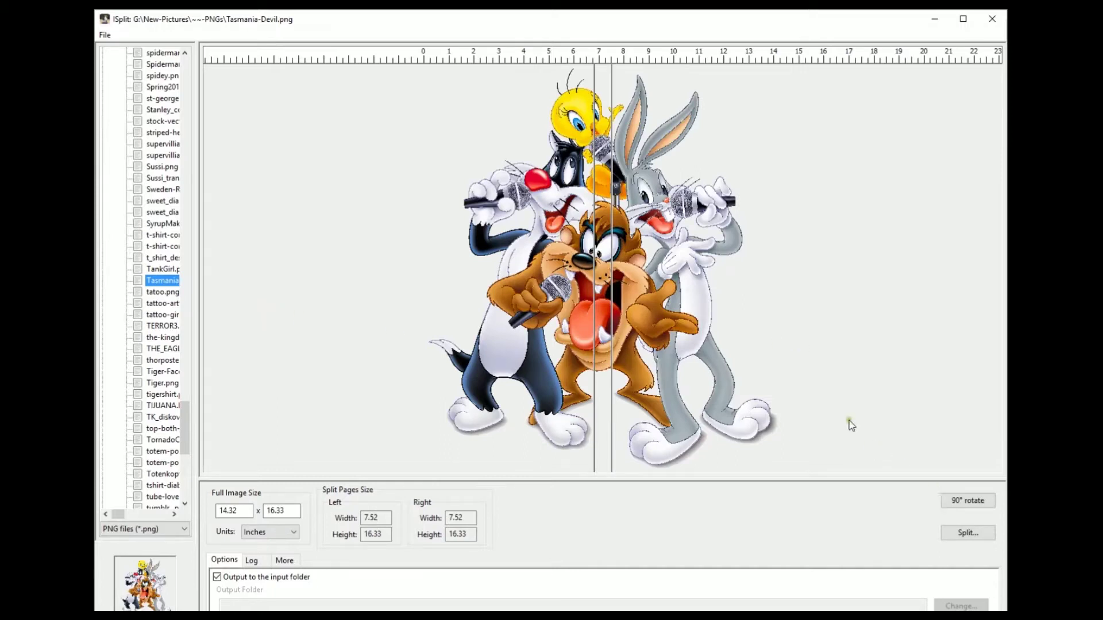
Rotate the cartoon image 90° and set its full image height to 16 inches.
left_click(965, 502)
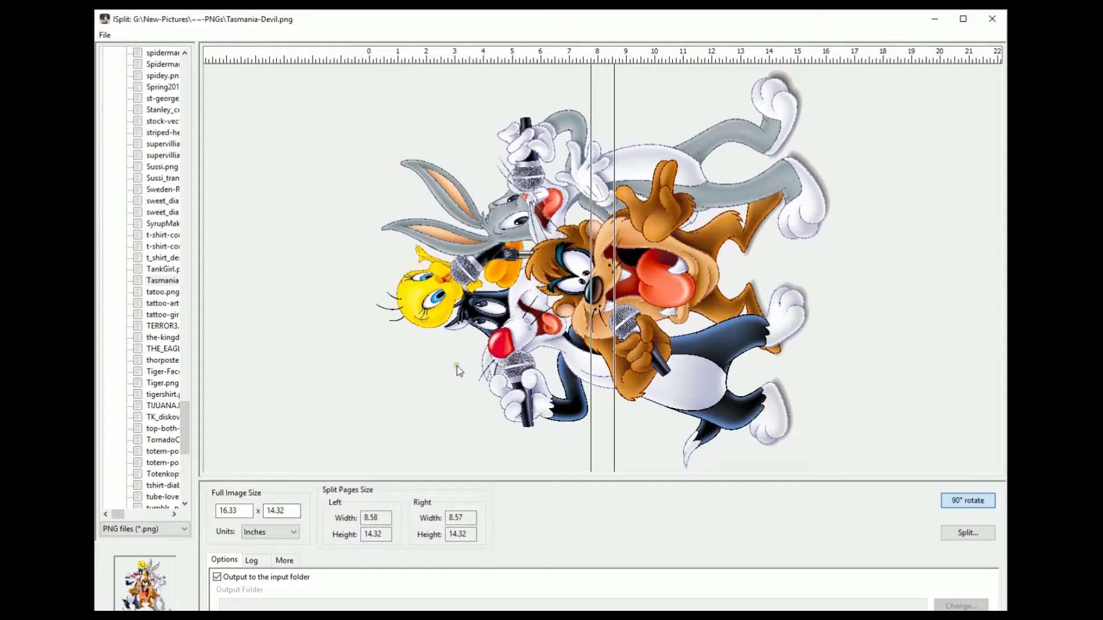
left_click(290, 514)
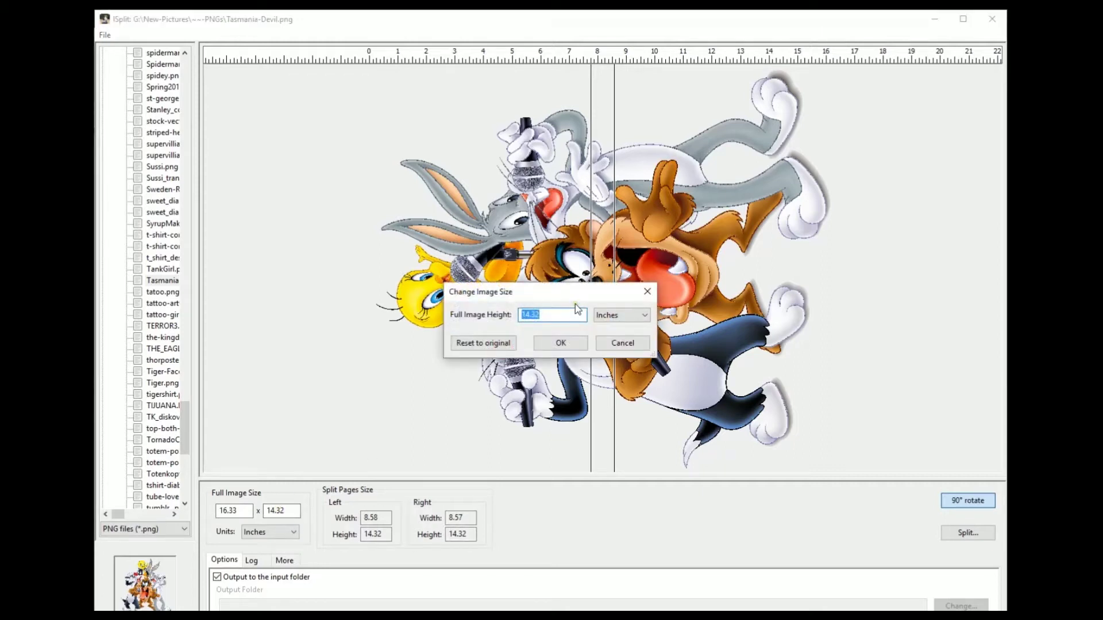
type("16")
left_click(573, 347)
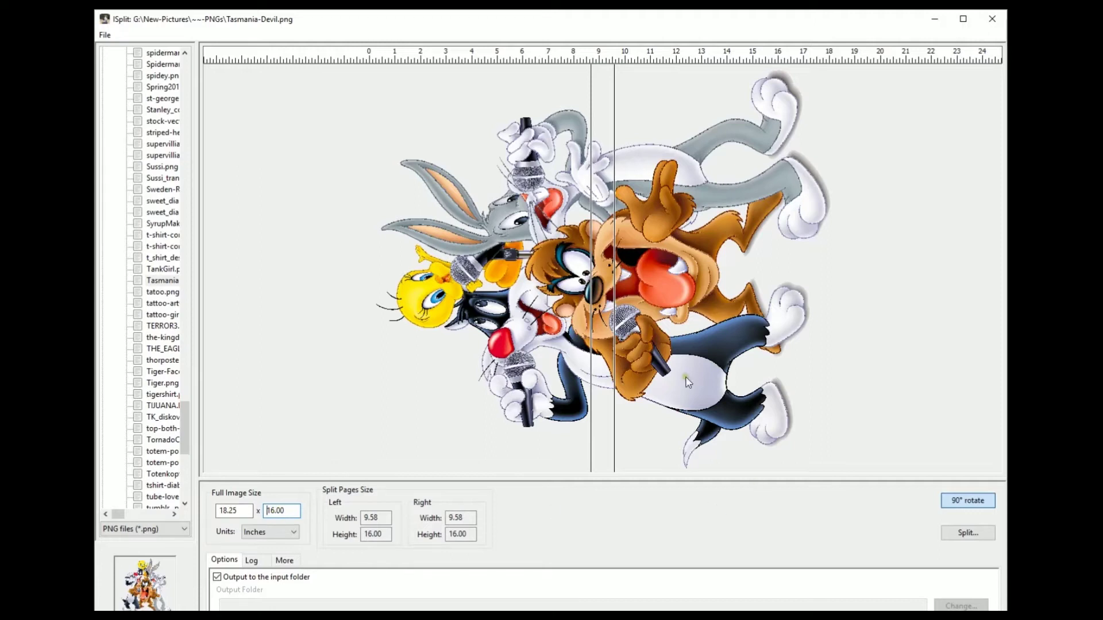
Move both split lines so the left page is about 8.05 inches wide and the right page about 11.52 inches wide.
left_click_drag(591, 310, 536, 293)
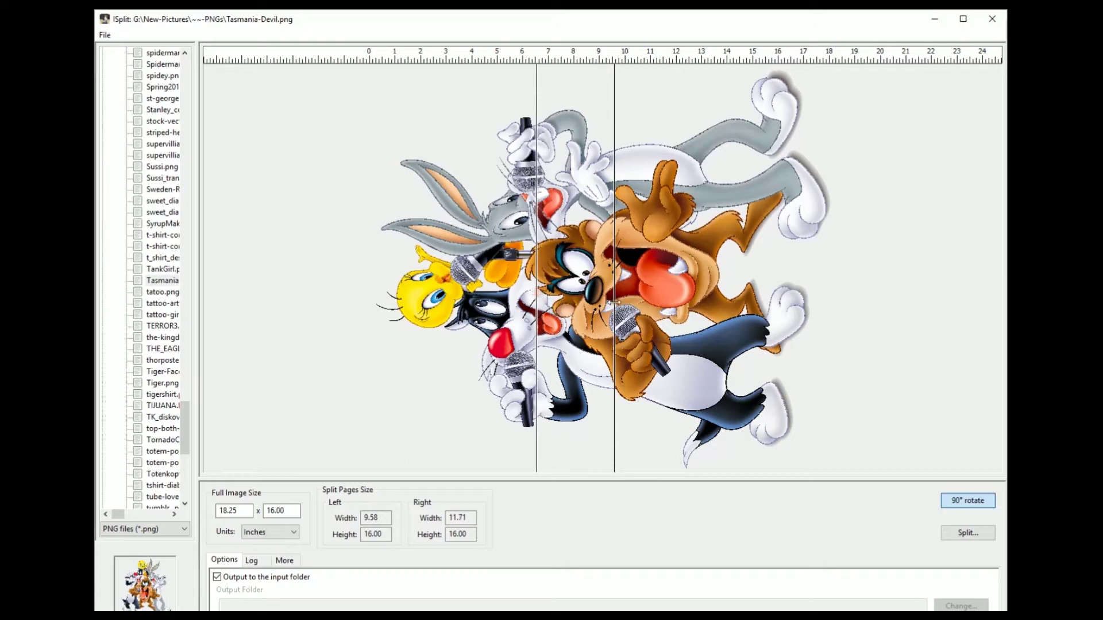
left_click_drag(614, 302, 578, 303)
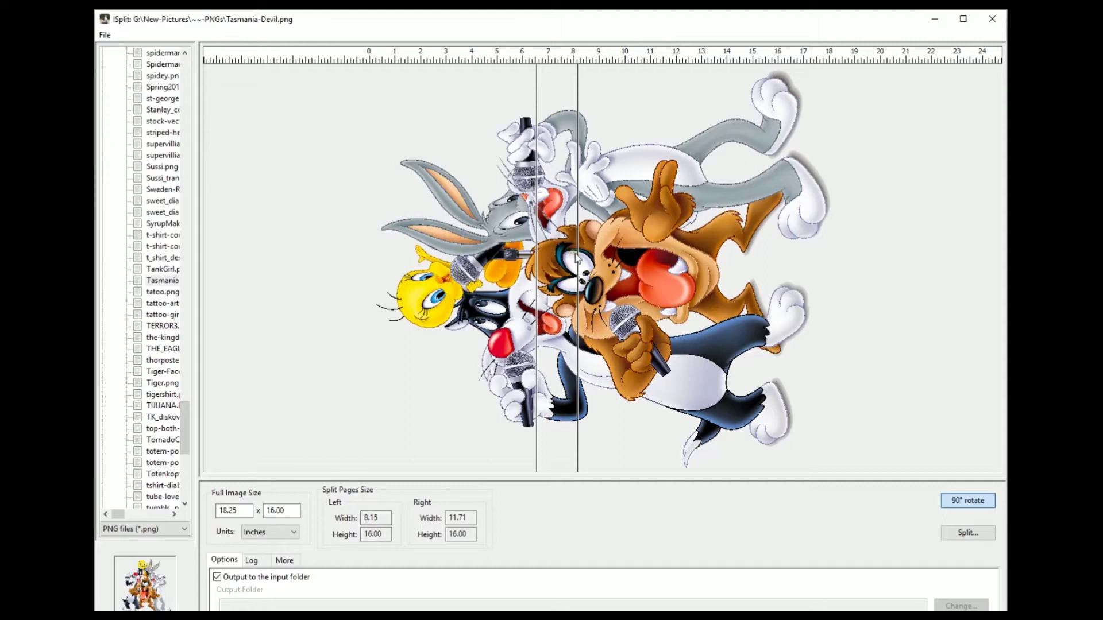
left_click_drag(577, 259, 574, 258)
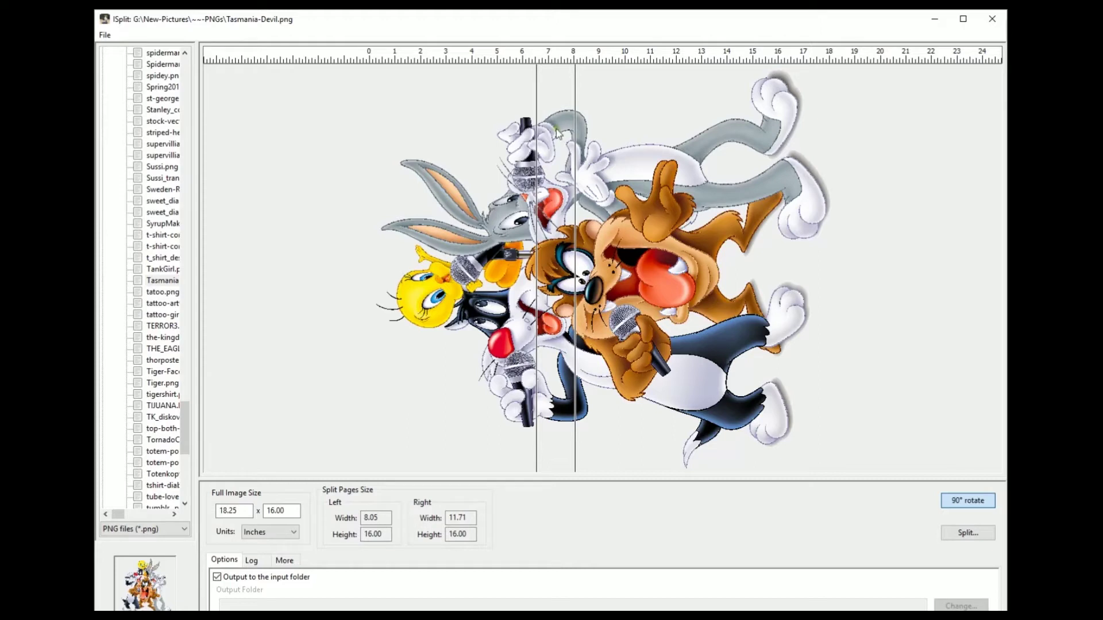
left_click_drag(537, 167, 541, 166)
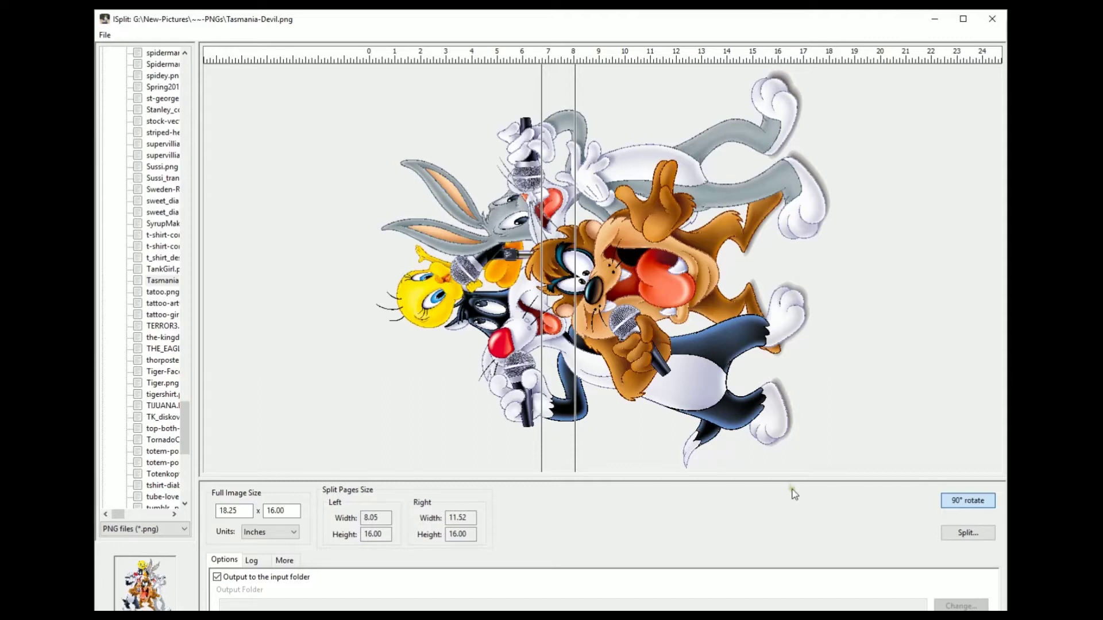
Split the image for a dark garment and save both parts as PNG files under the name Tasmania-Devil.
left_click(969, 534)
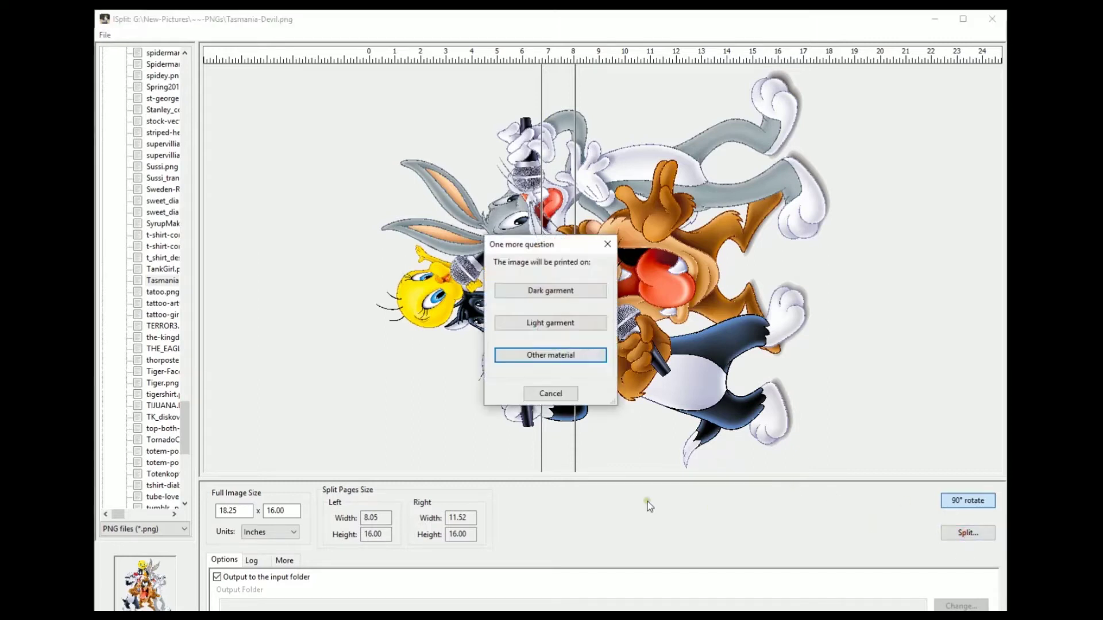
left_click(542, 293)
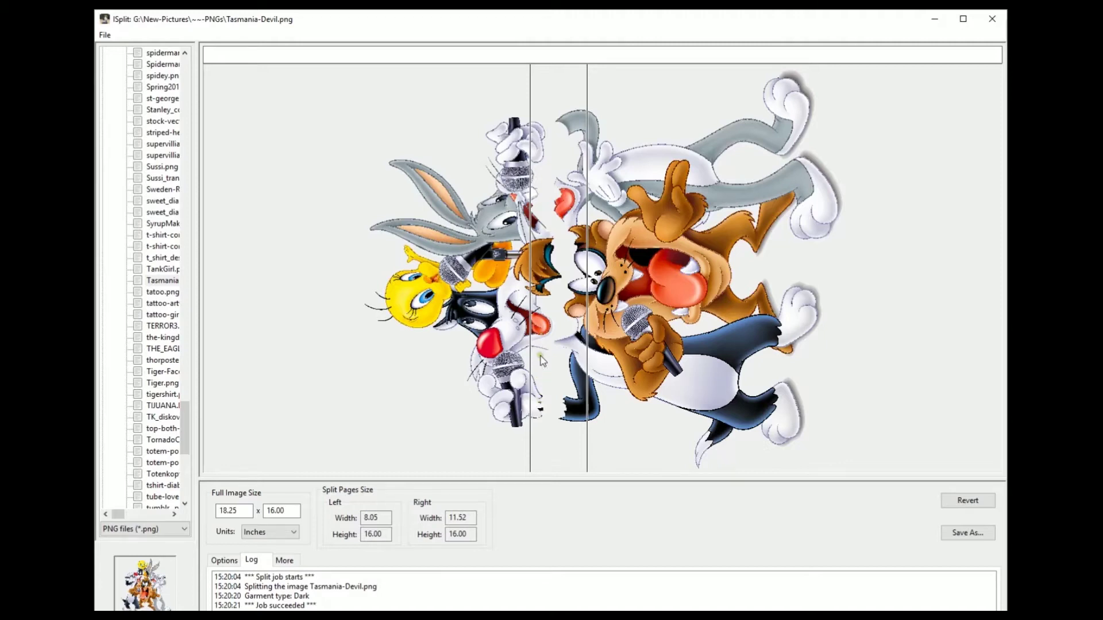
left_click(965, 532)
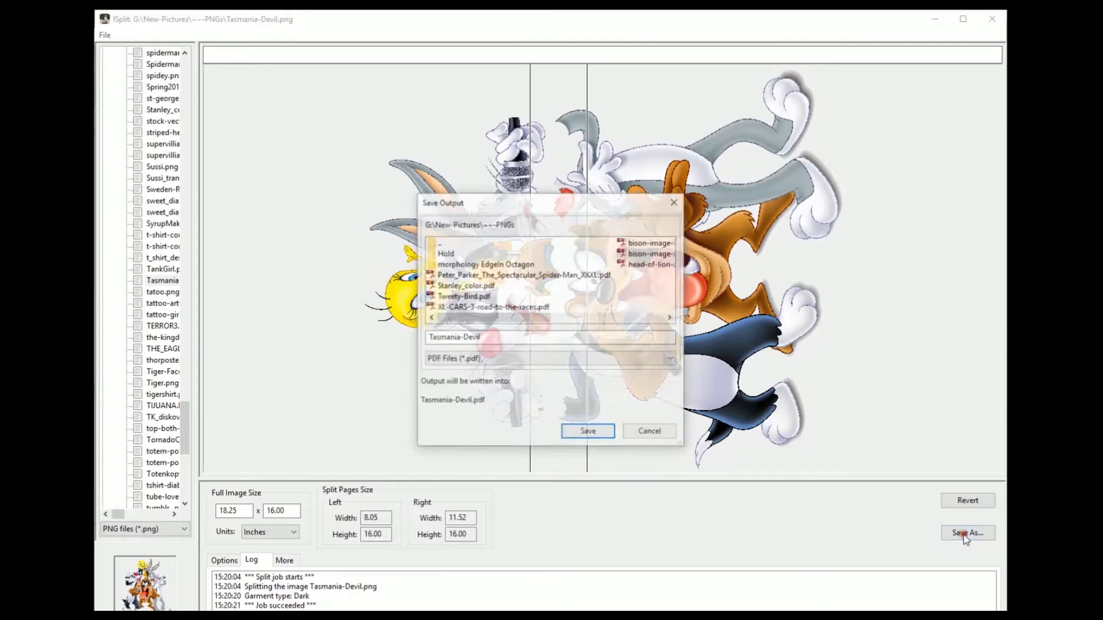
left_click(448, 360)
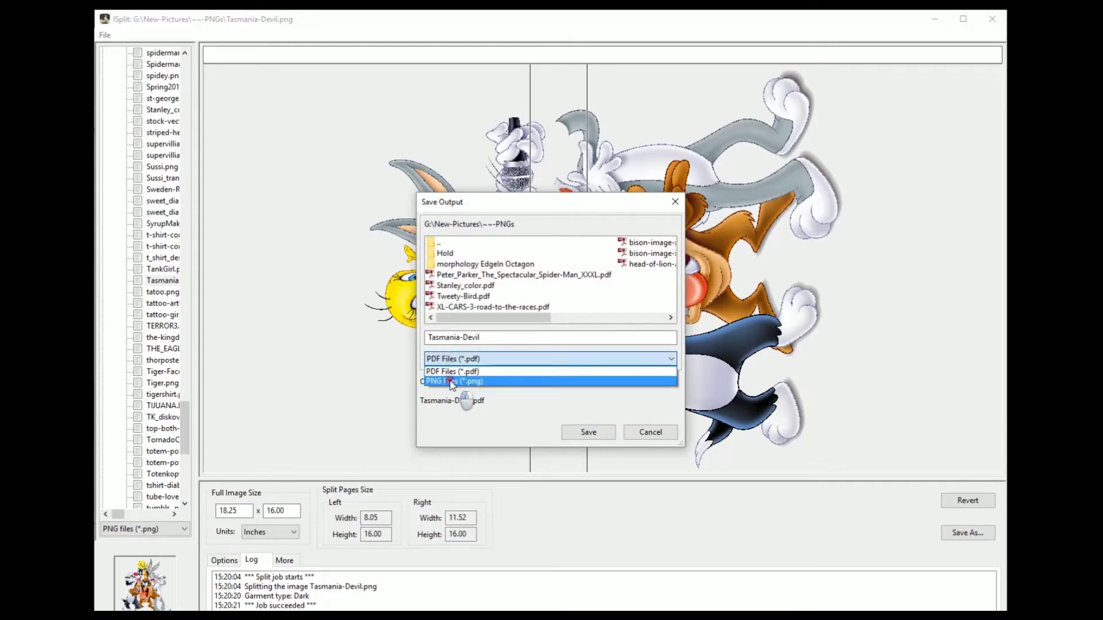
left_click(461, 381)
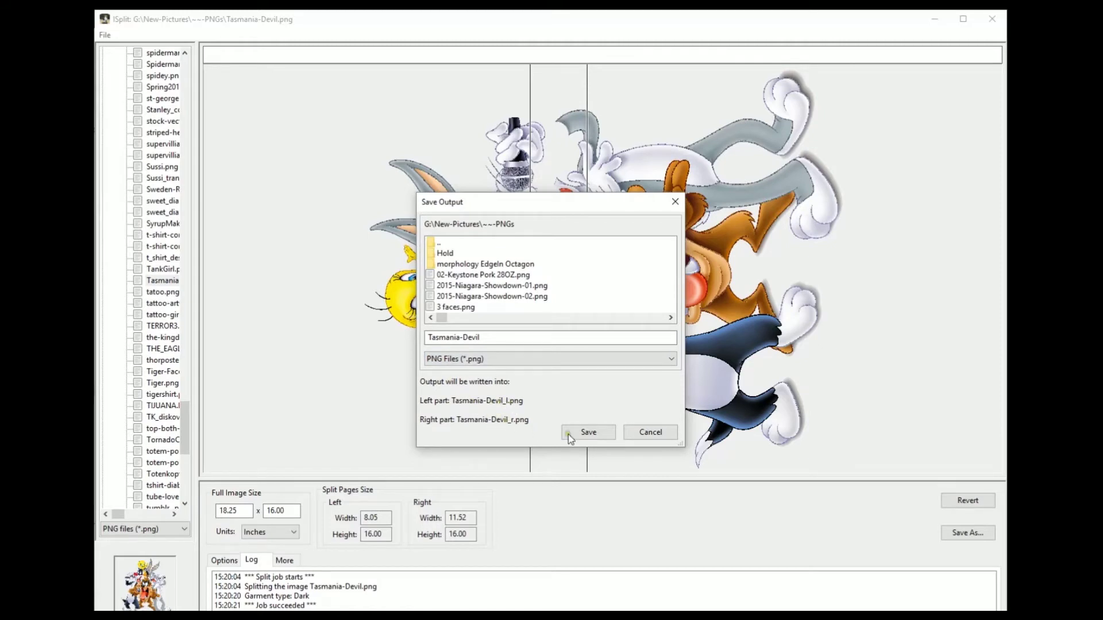
left_click(597, 435)
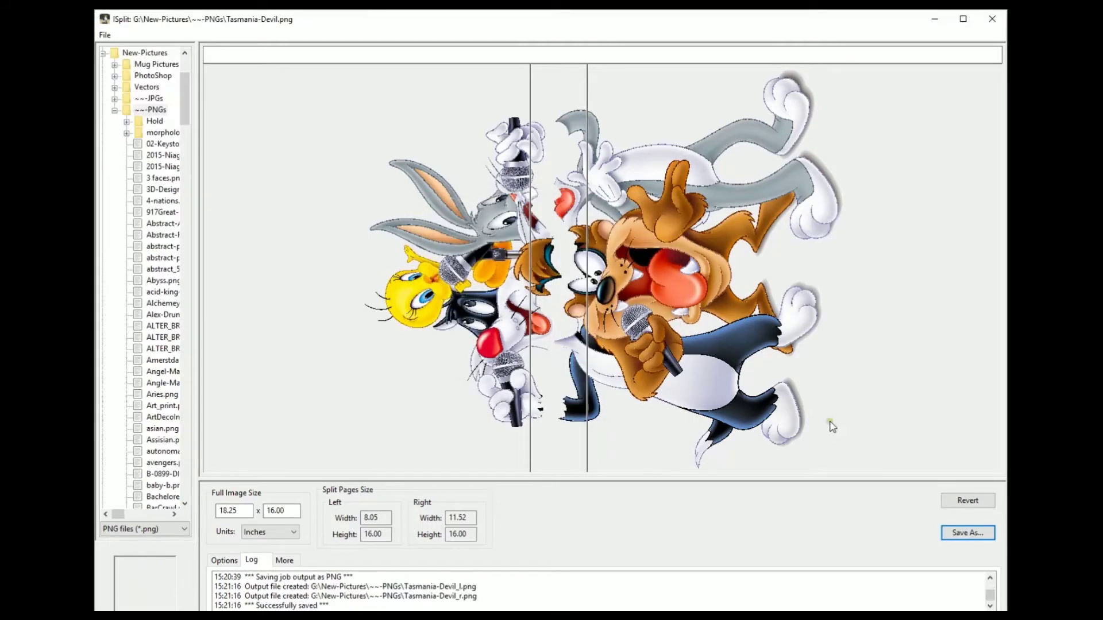
Find the saved split parts in the PNGs folder and open Tasmania-Devil_r.png for another split.
left_click_drag(185, 109, 193, 428)
left_click_drag(118, 514, 130, 516)
left_click(141, 348)
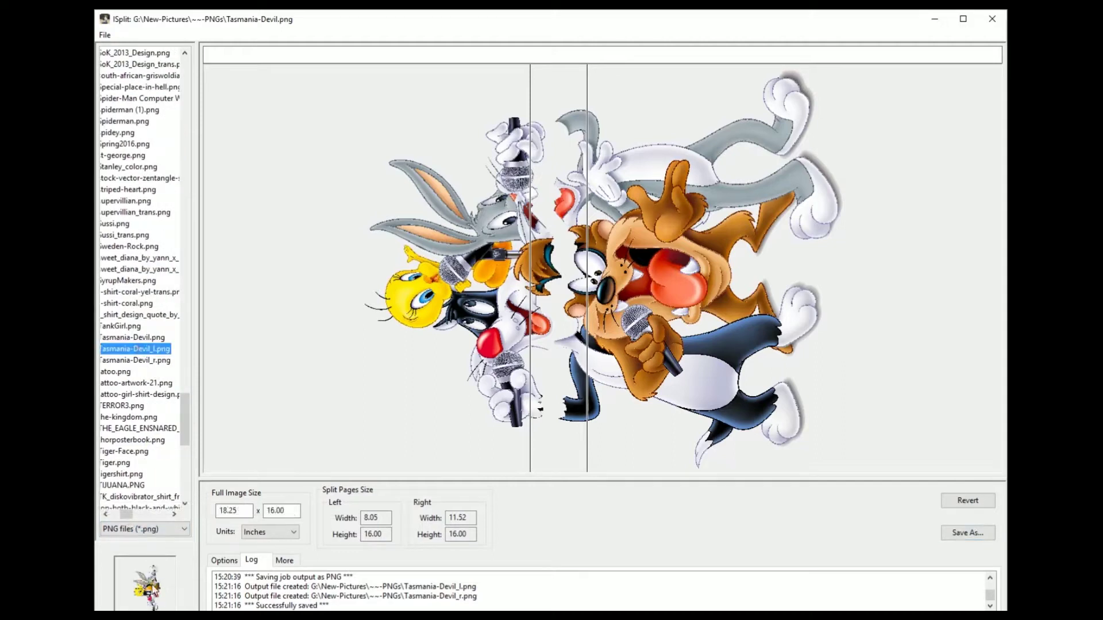
left_click(133, 362)
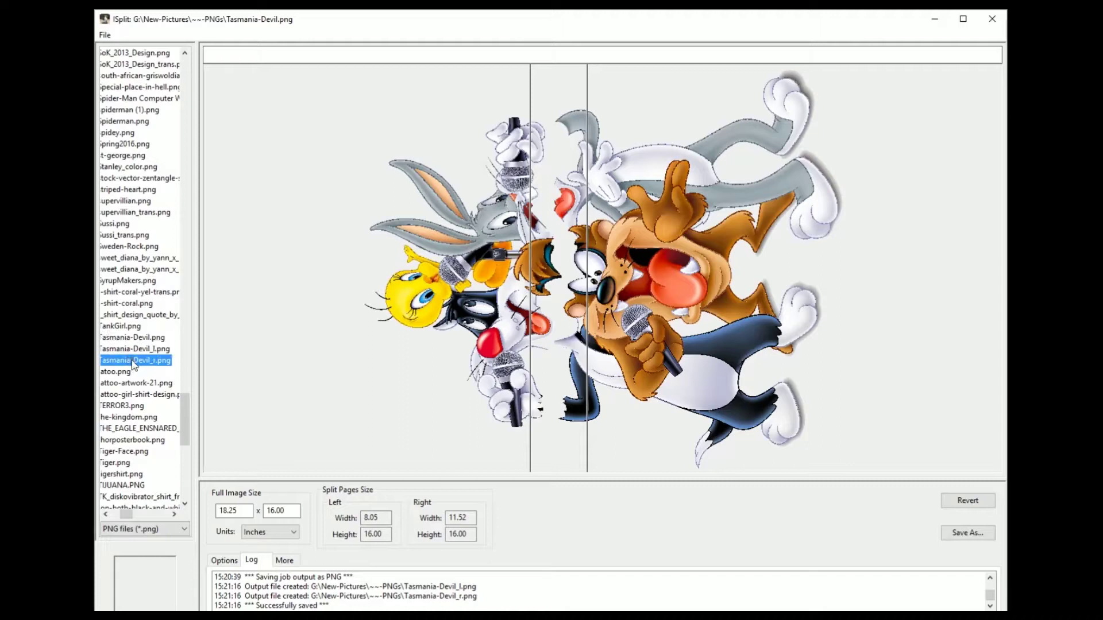
double_click(132, 361)
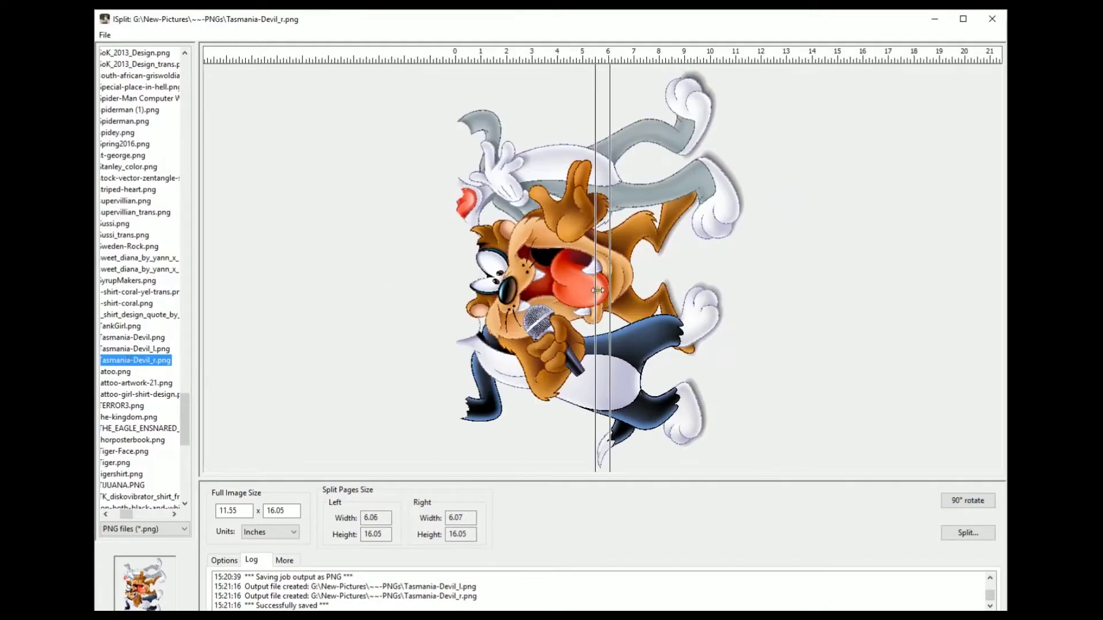
Widen the overlap between the split lines so the left page is about 7.11 inches and the right page about 7.80 inches wide.
left_click_drag(609, 282, 622, 280)
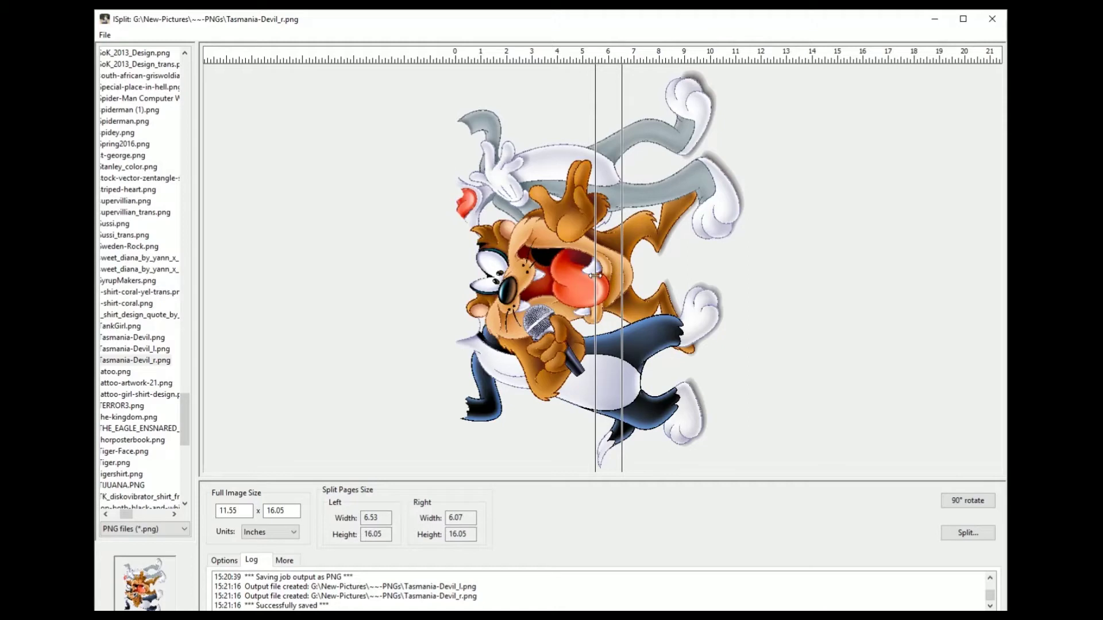
left_click_drag(595, 278, 551, 284)
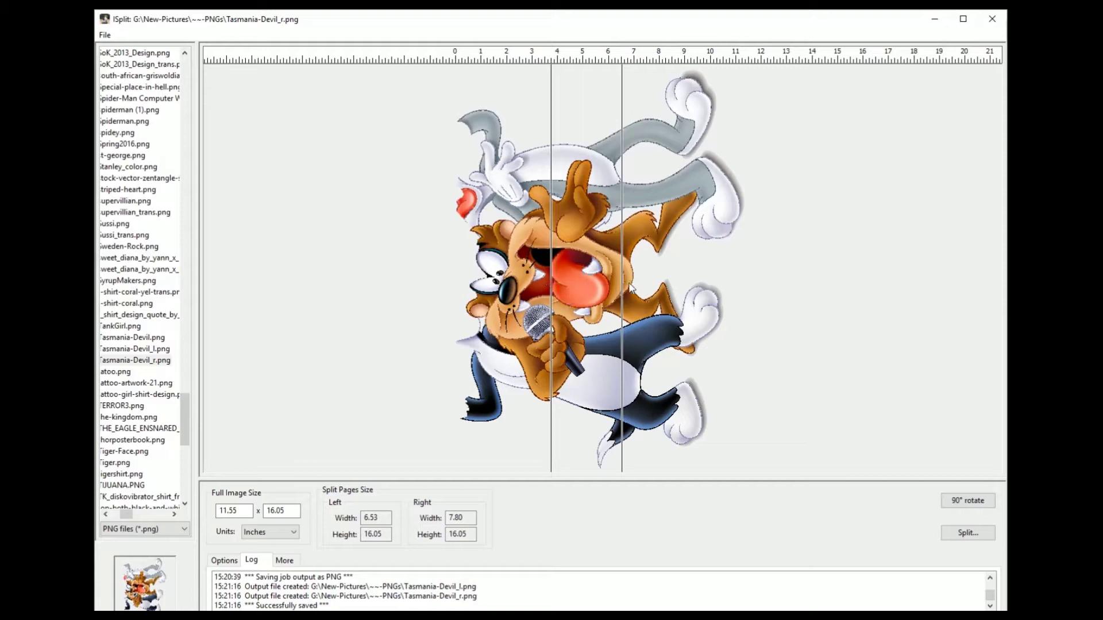
left_click_drag(621, 301, 636, 303)
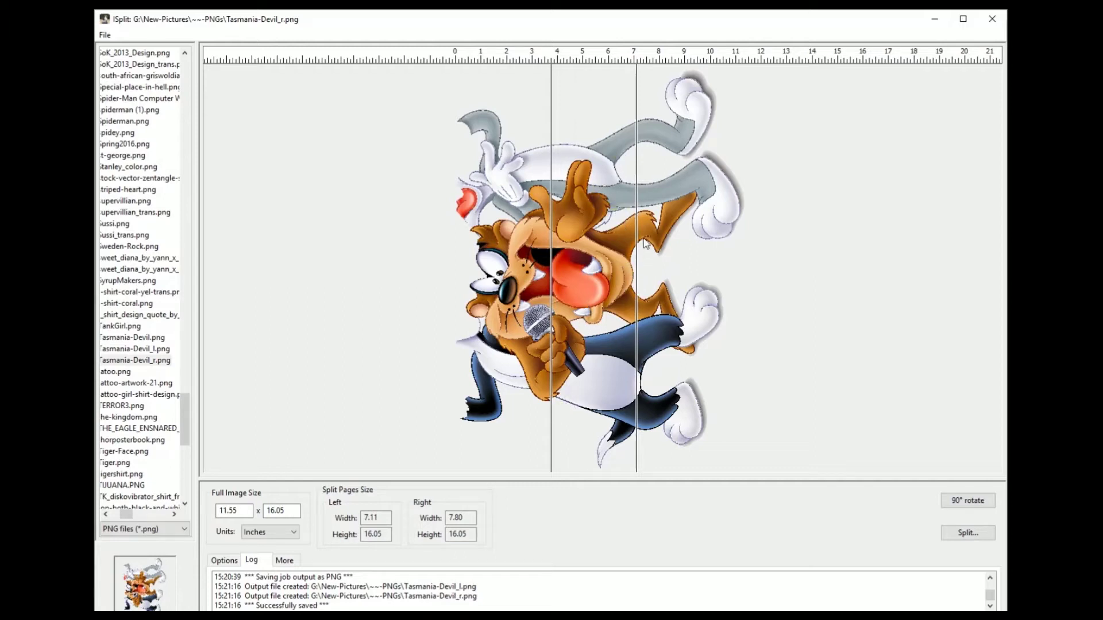
Split the right part for a dark garment, save it as Tasmania-Devil_r.pdf, and close the opened PDF.
left_click(964, 535)
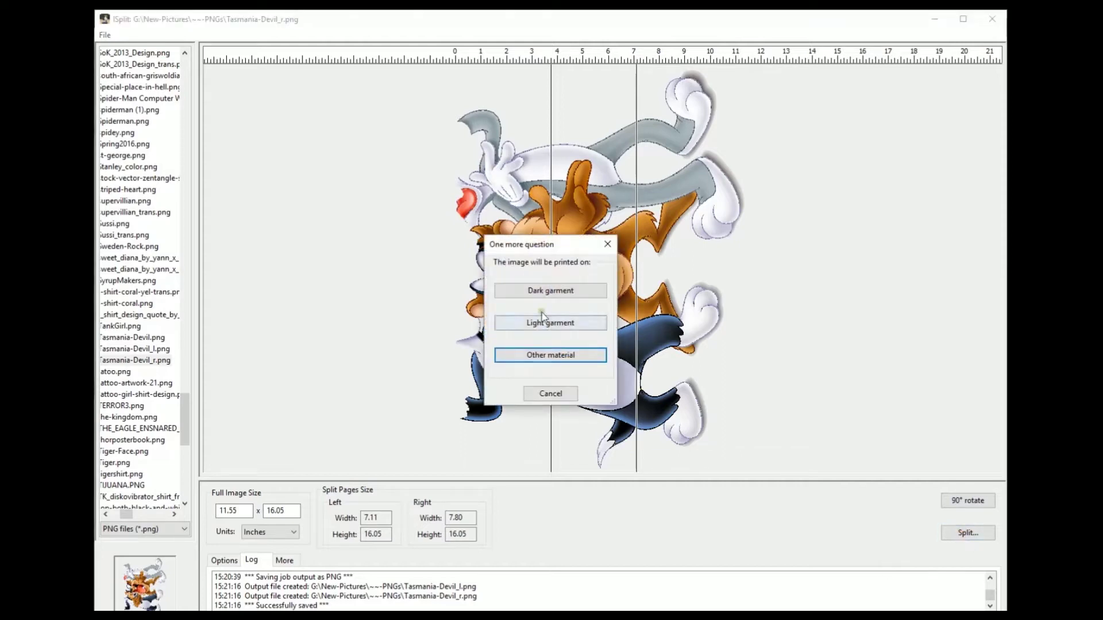
left_click(542, 293)
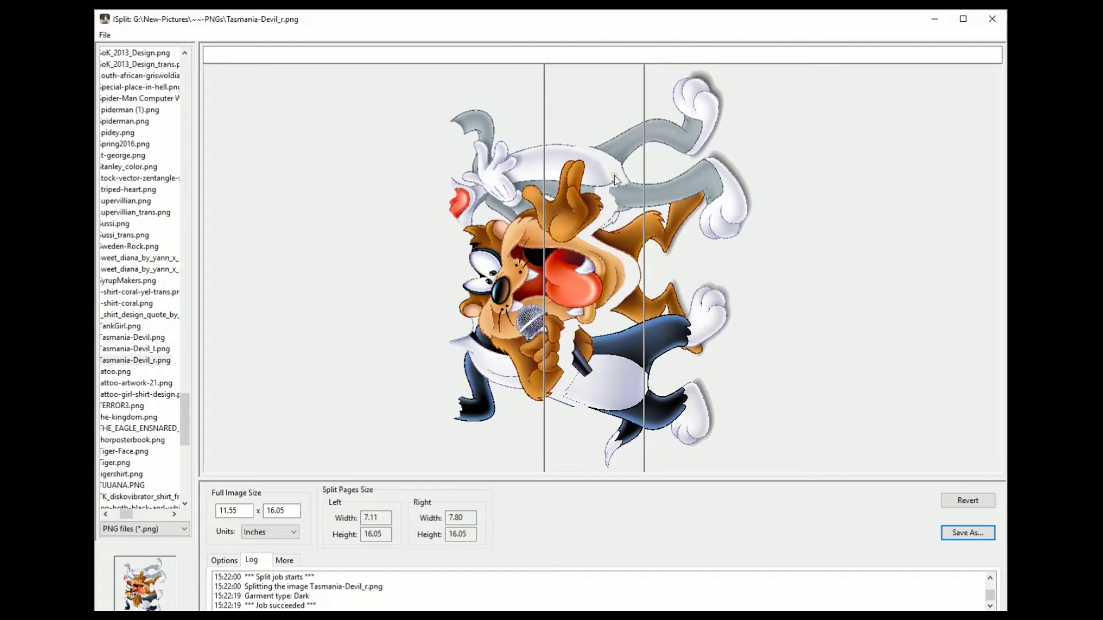
left_click(958, 533)
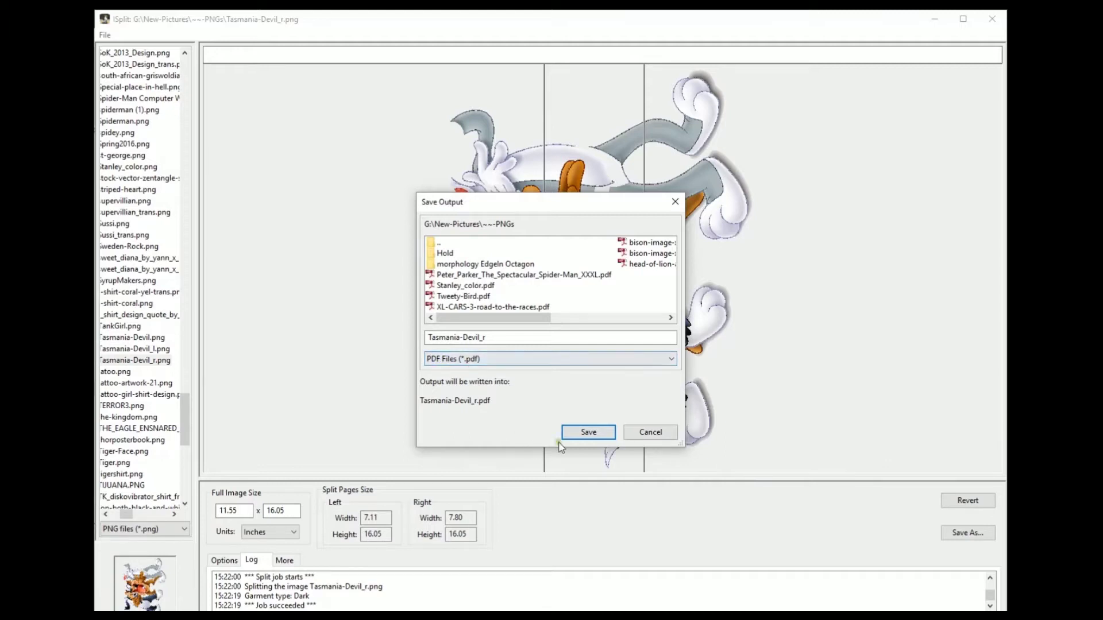
left_click(587, 432)
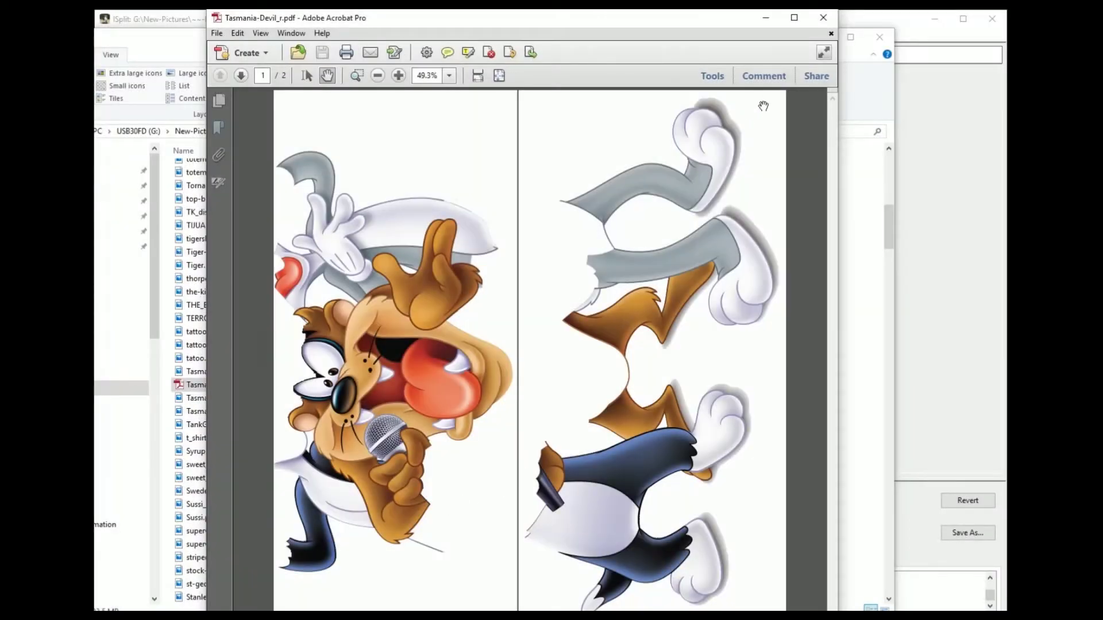
left_click(823, 17)
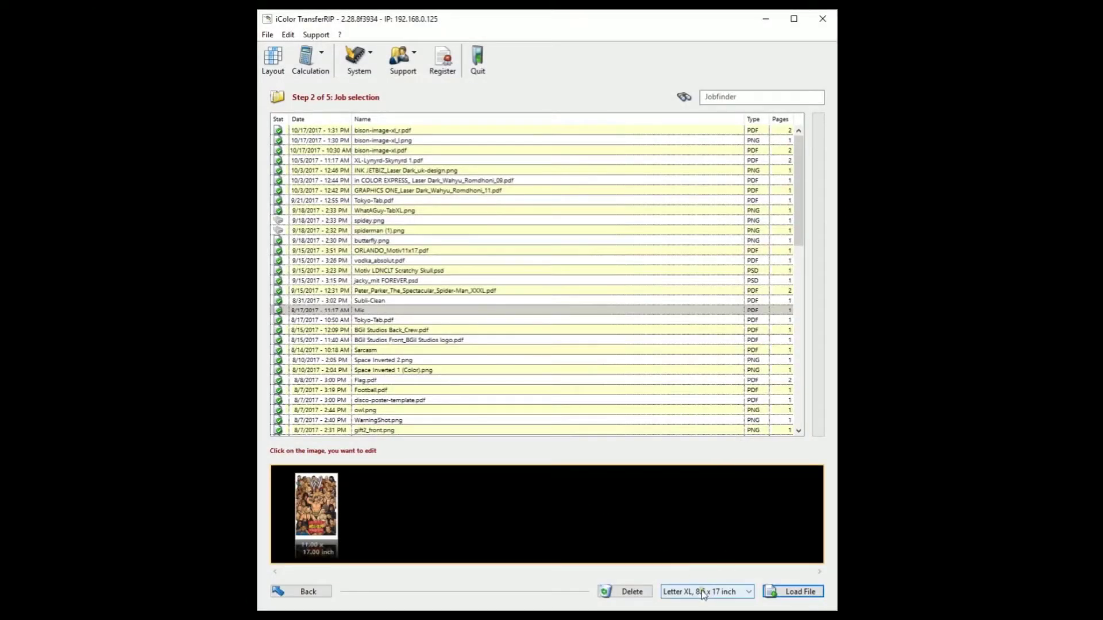
In iColor TransferRIP, keep the Letter XL, 8.5 x 17 inch page size and load Tasmania-Devil_l.png from the PNGs folder.
left_click(703, 593)
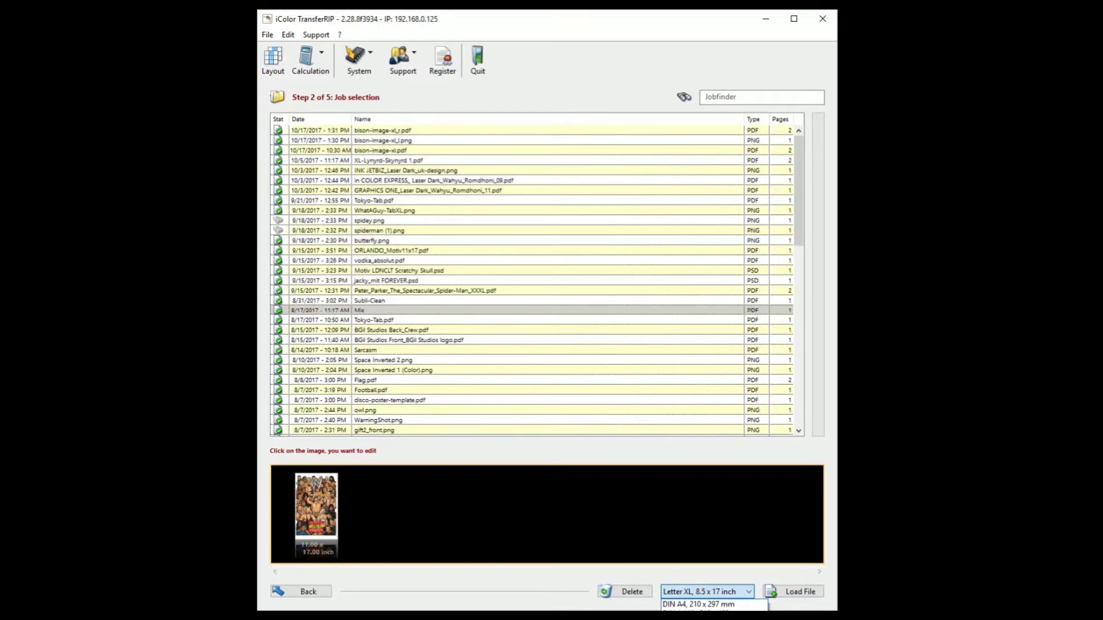
key("Escape")
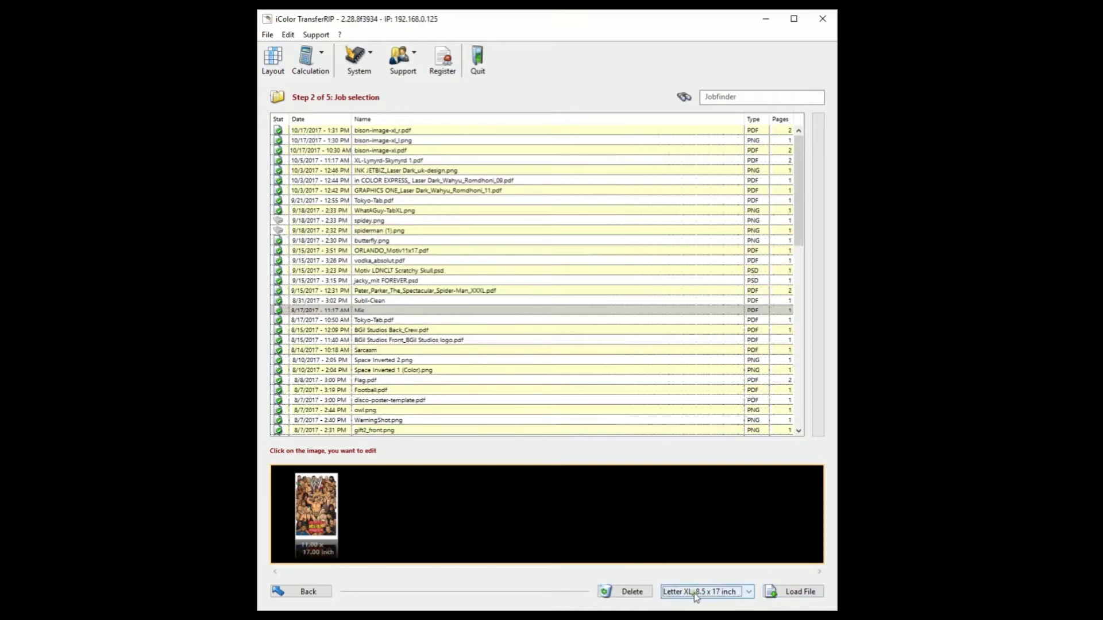
left_click(796, 592)
left_click_drag(568, 300, 560, 418)
left_click_drag(421, 247, 646, 198)
left_click_drag(785, 360, 786, 362)
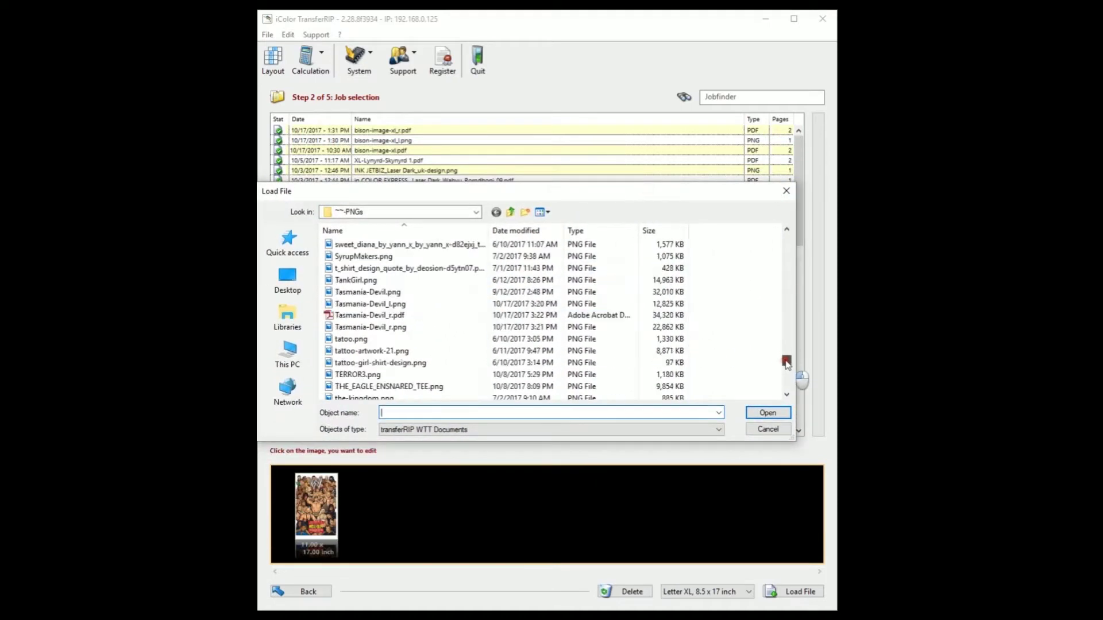
left_click(362, 306)
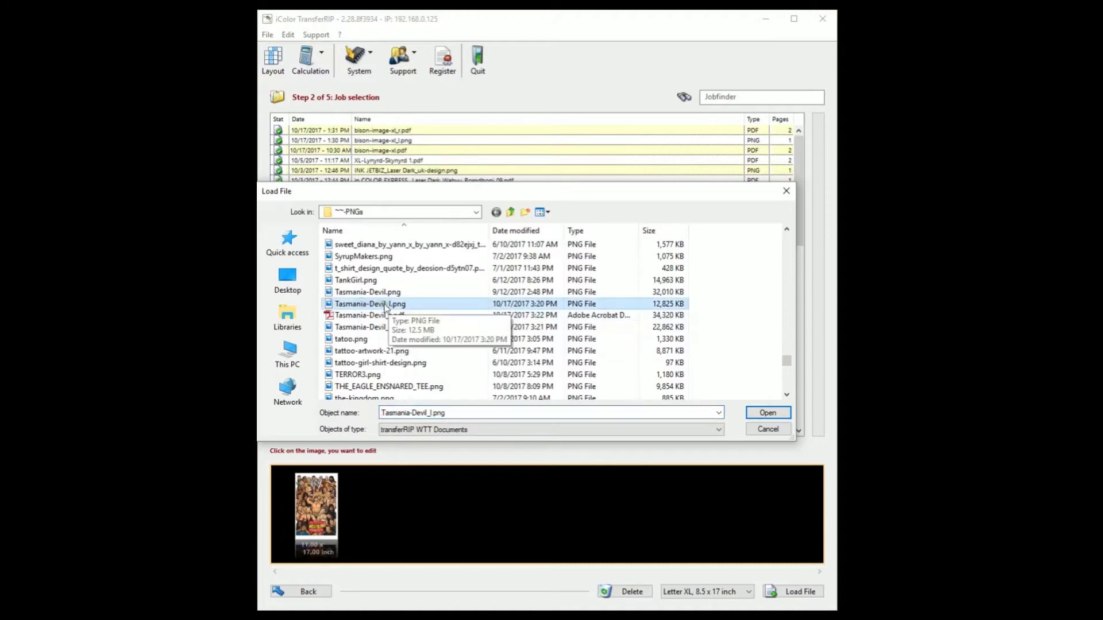
left_click(767, 413)
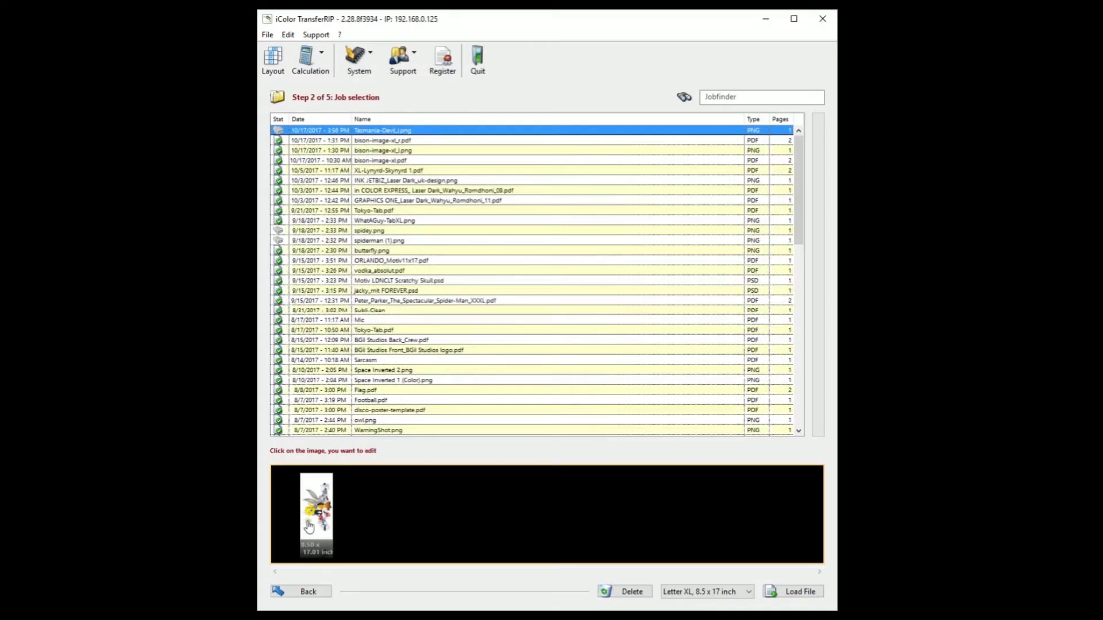
Load Tasmania-Devil_r.pdf from the PNGs folder as a second job and select it to preview its pages.
left_click(797, 593)
left_click_drag(786, 240, 789, 362)
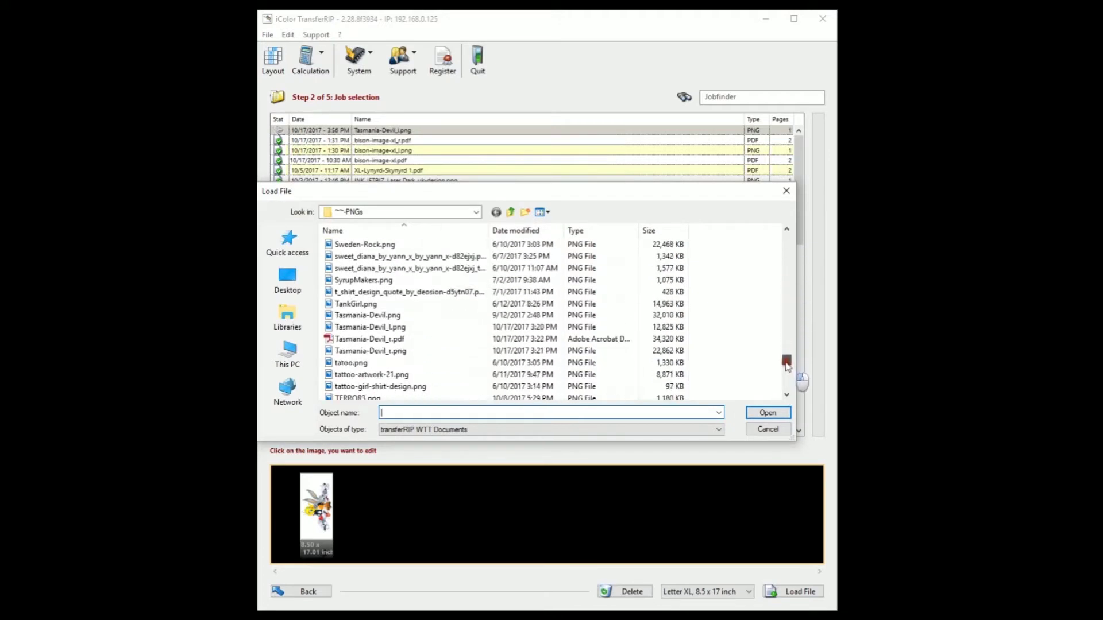
left_click(369, 340)
left_click(767, 414)
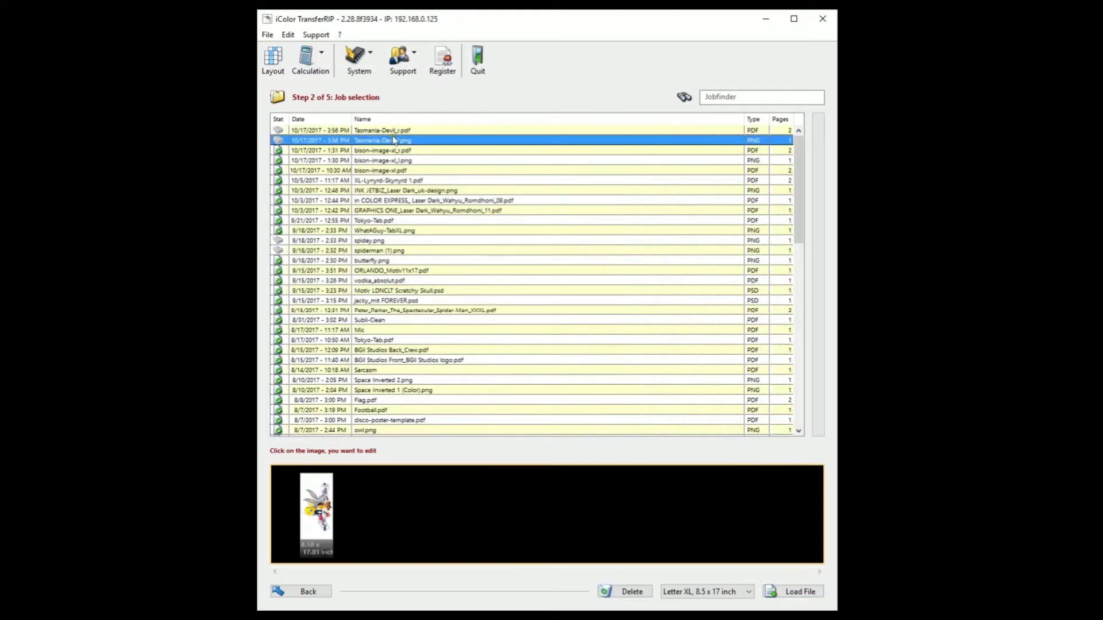
left_click(392, 131)
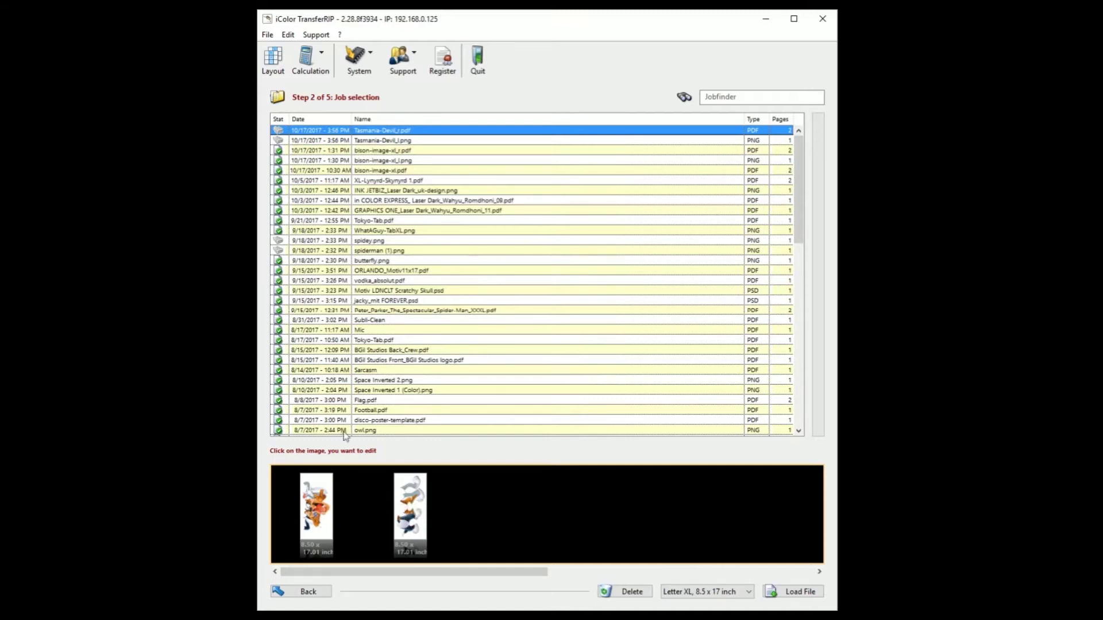
Open the Tasmania-Devil_l.png job's page for color management and set the substrate color to black.
left_click(407, 142)
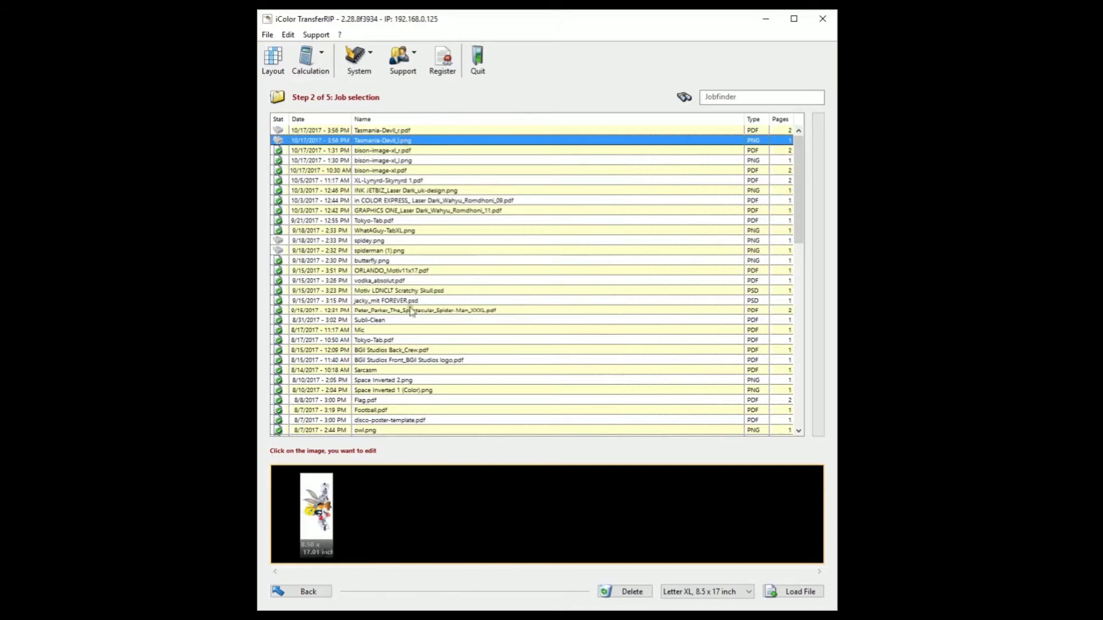
left_click(322, 500)
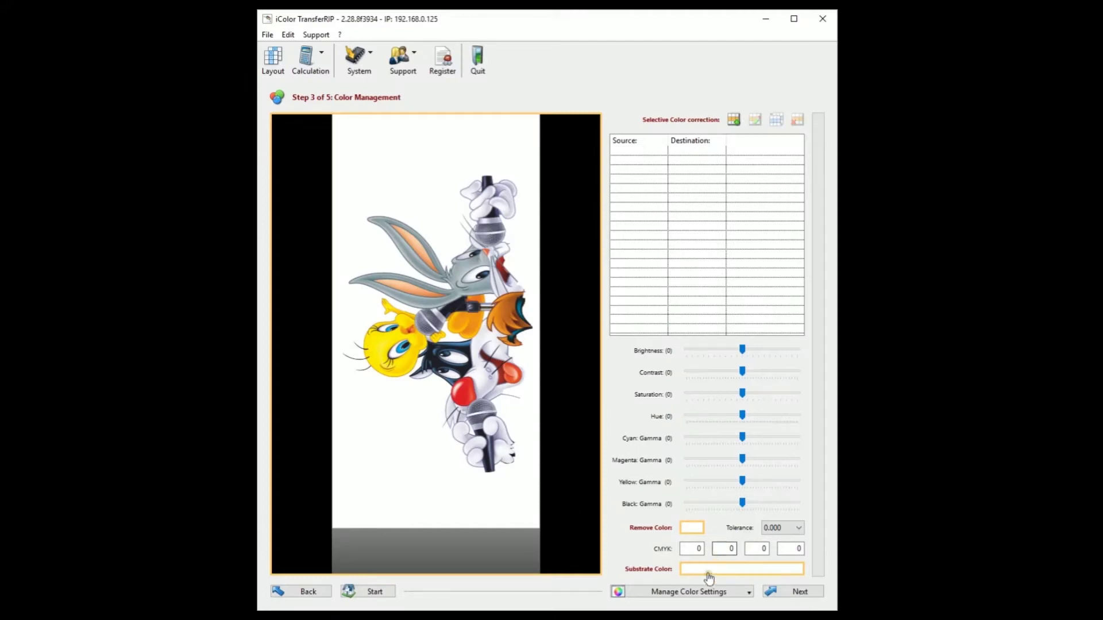
left_click(710, 572)
left_click(274, 185)
left_click(284, 235)
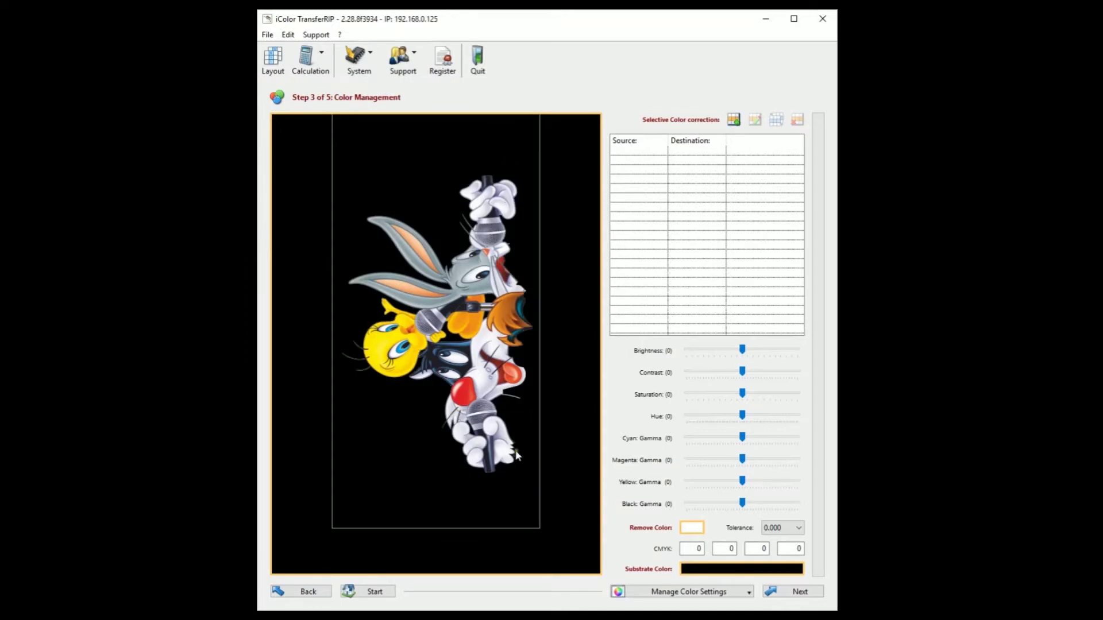
In the left part's spot channel settings, preserve partial transparency and set underfilling to 2 device pixel, continuing to the print settings.
left_click(804, 592)
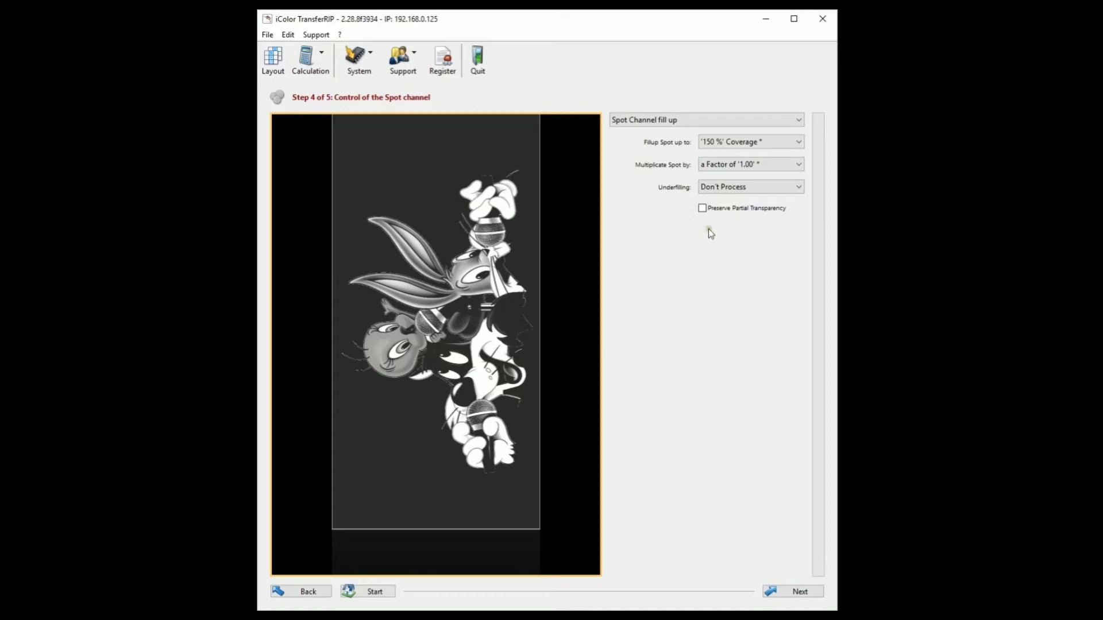
left_click(702, 209)
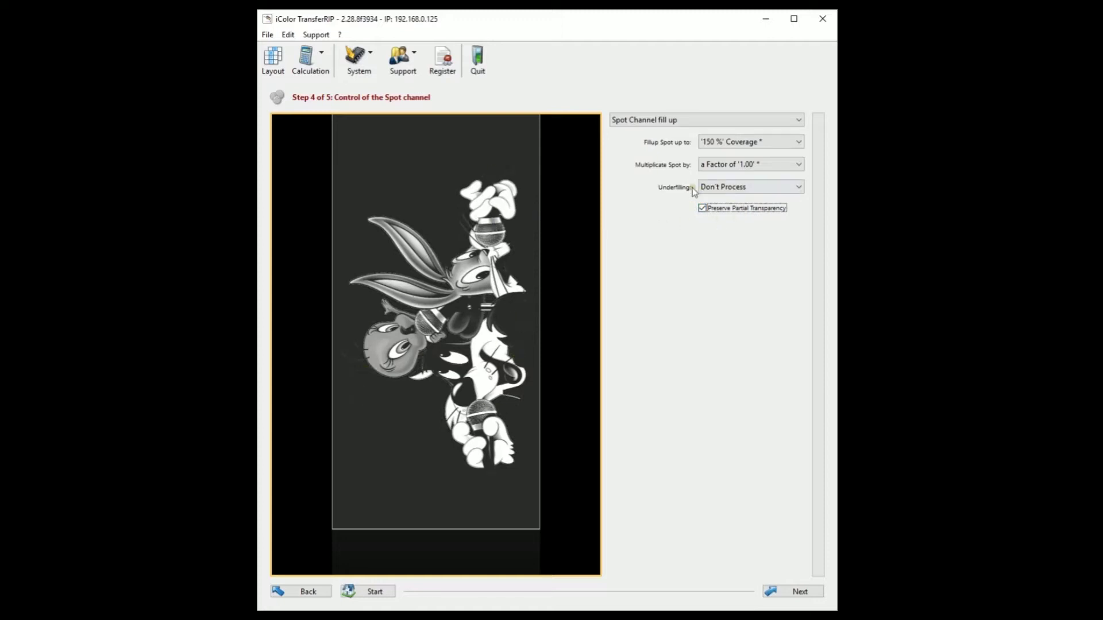
left_click(720, 190)
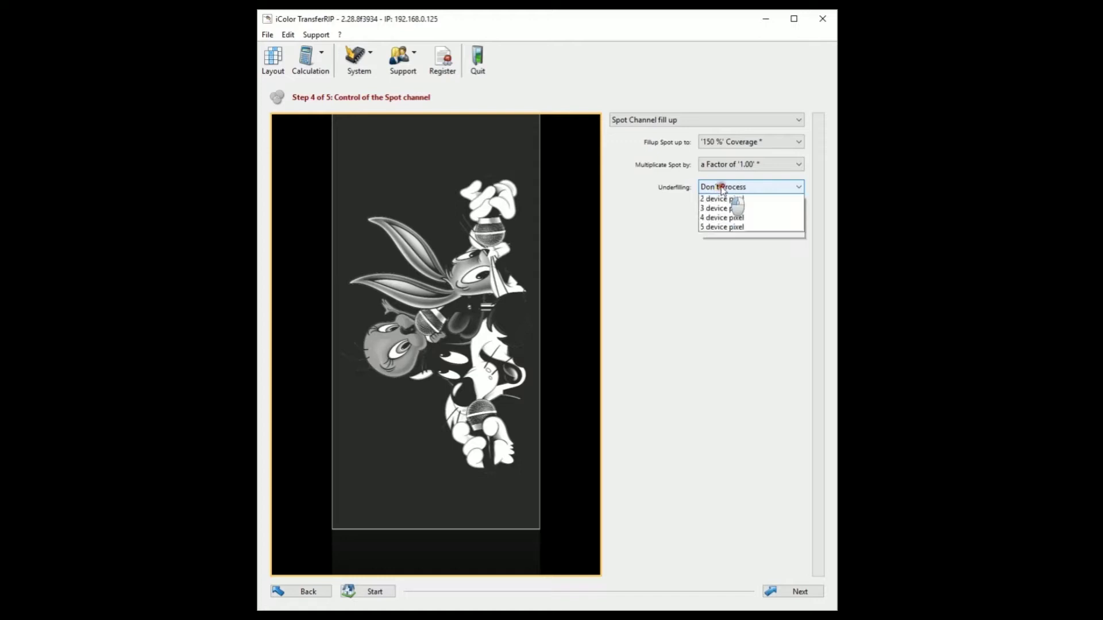
left_click(722, 214)
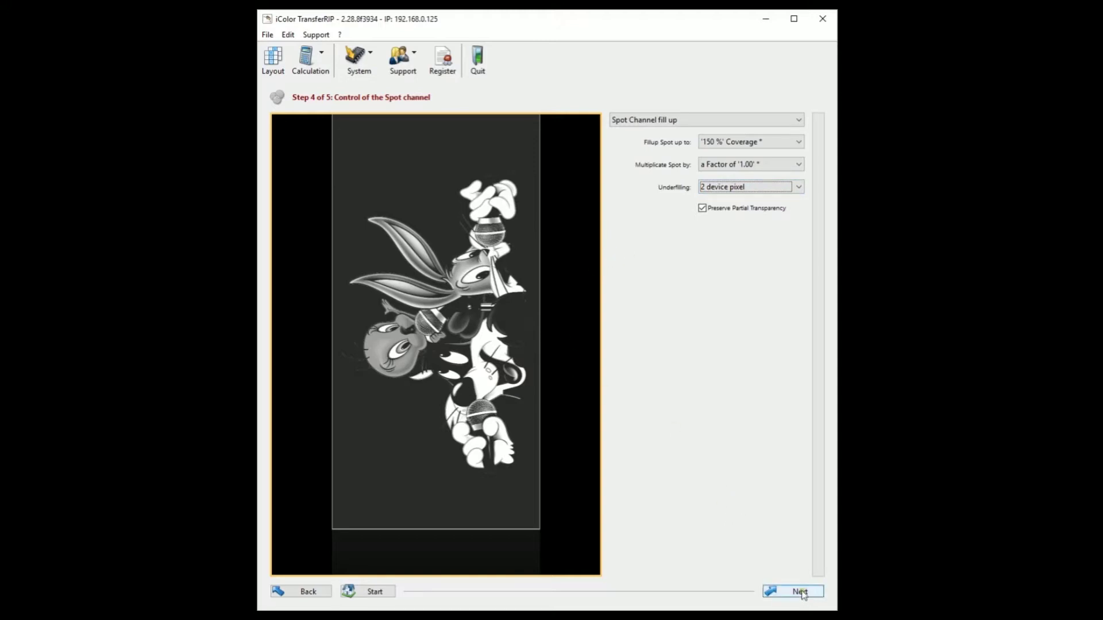
left_click(801, 593)
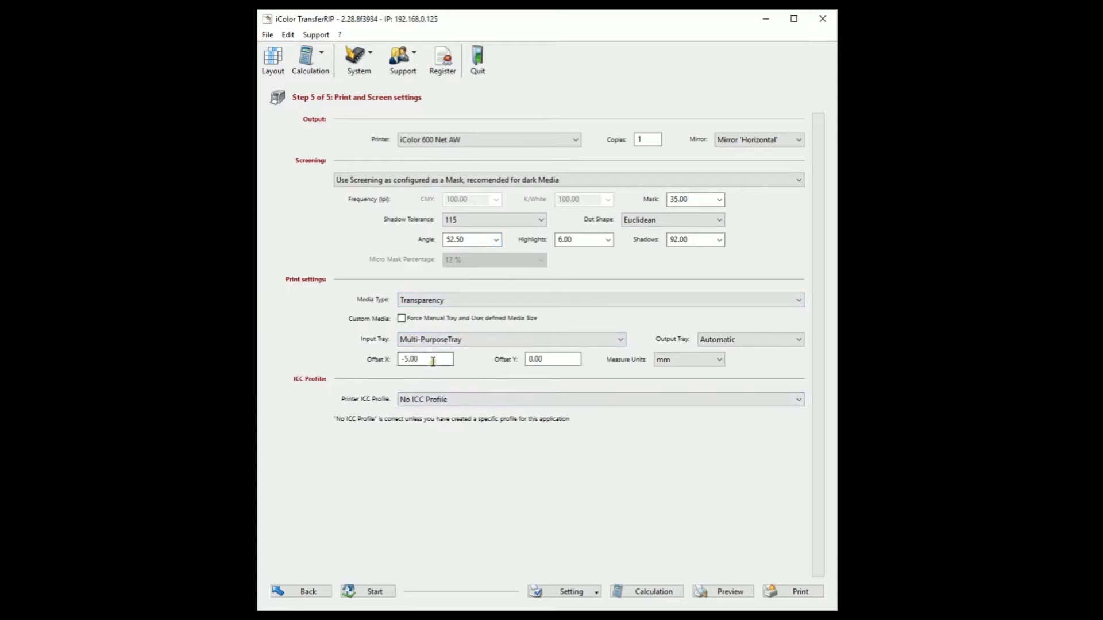
Keep the X offset at -5.00 mm and print the left part on the iColor 600 Net AW.
left_click_drag(422, 359, 393, 358)
left_click(419, 359)
left_click_drag(420, 359, 383, 355)
left_click(417, 360)
left_click(796, 592)
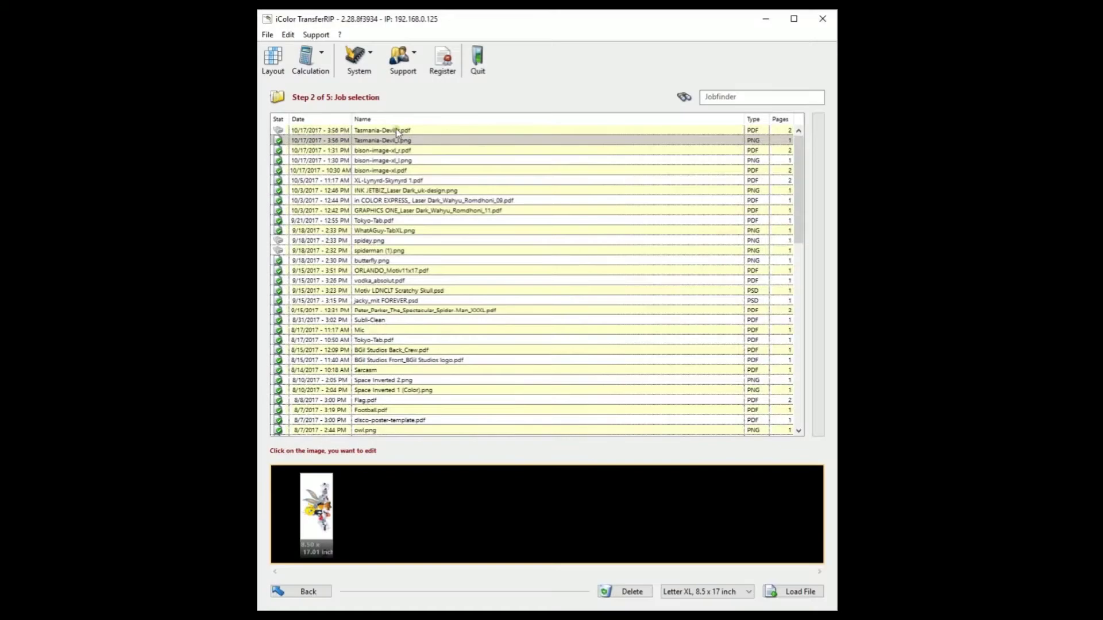
Open the first page of the Tasmania-Devil_r.pdf job for color management and set its substrate color to black.
left_click(395, 128)
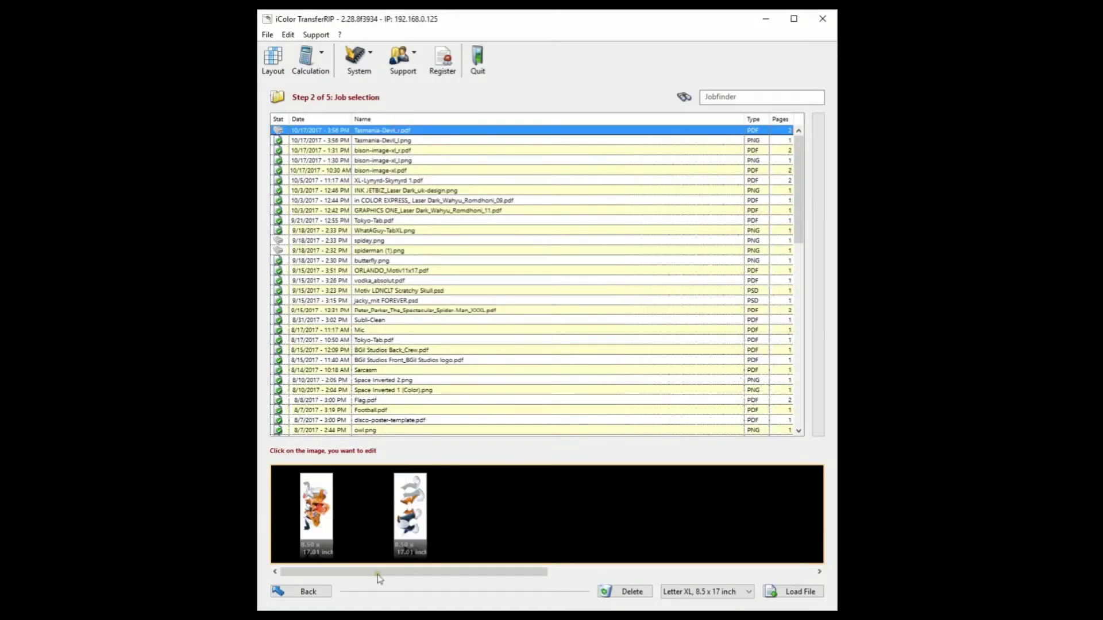
left_click(314, 523)
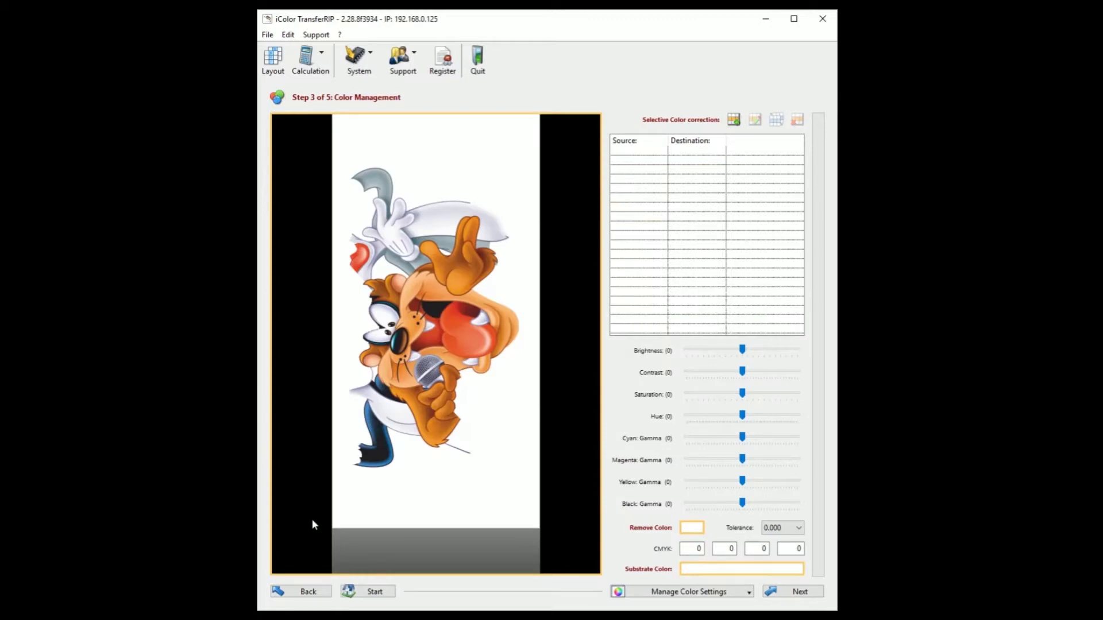
left_click(703, 572)
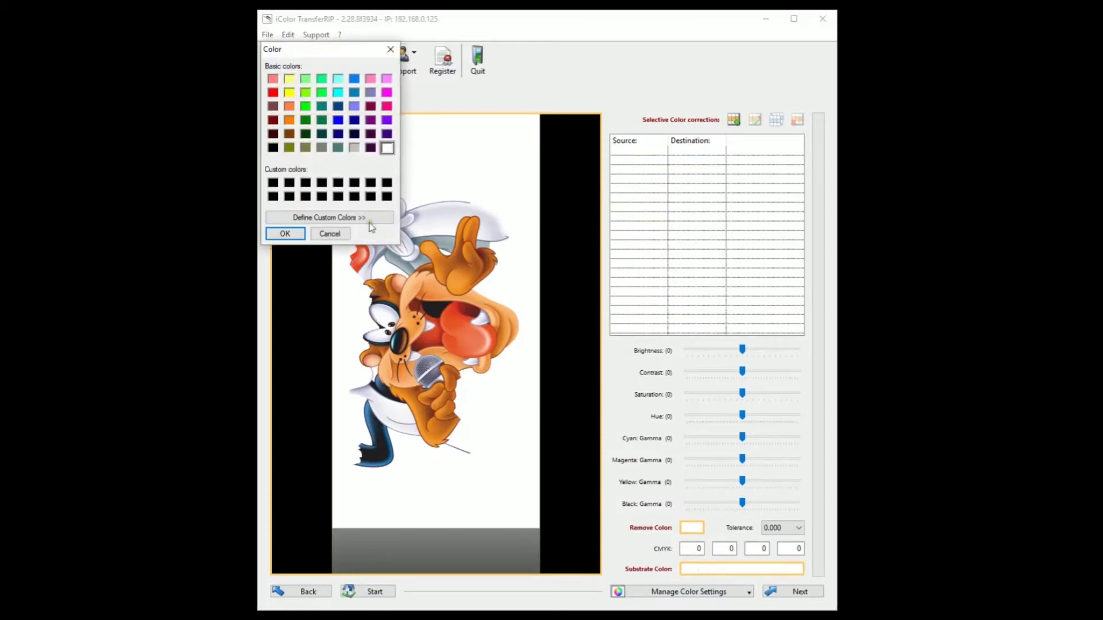
left_click(272, 183)
left_click(285, 233)
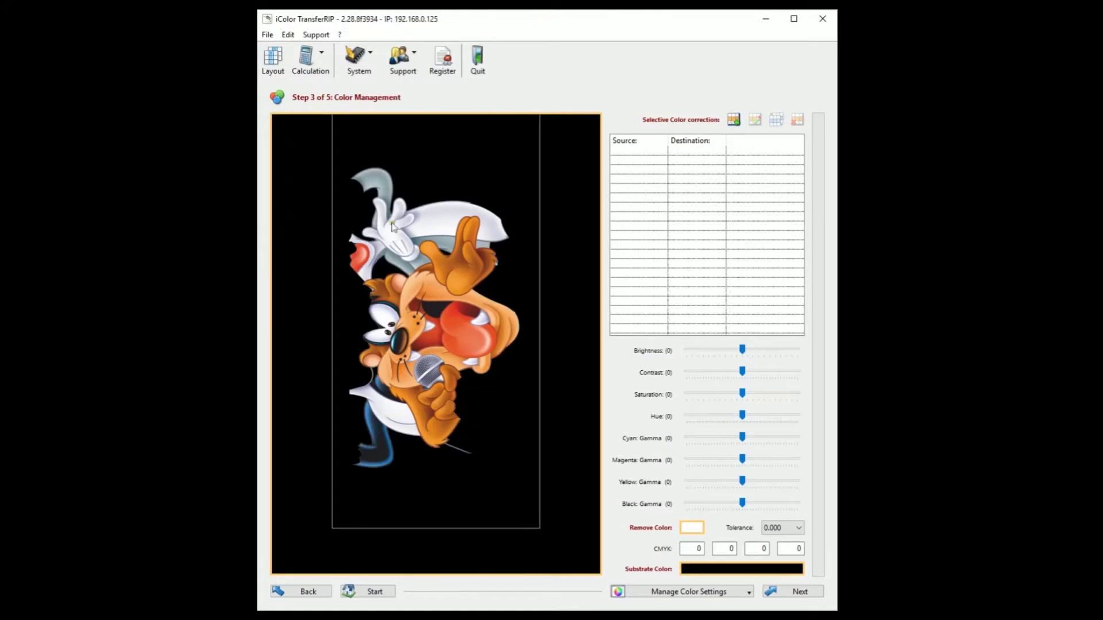
Preserve partial transparency and use 2 device pixel underfilling for the first page of Tasmania-Devil_r.pdf, then print it.
left_click(799, 591)
left_click(703, 209)
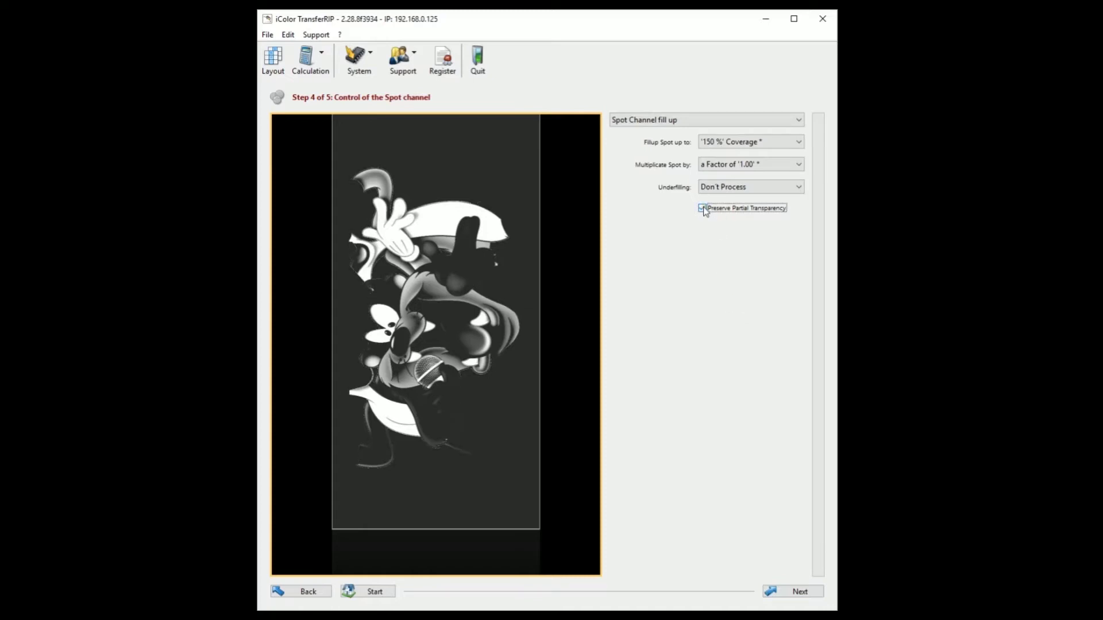
left_click(710, 188)
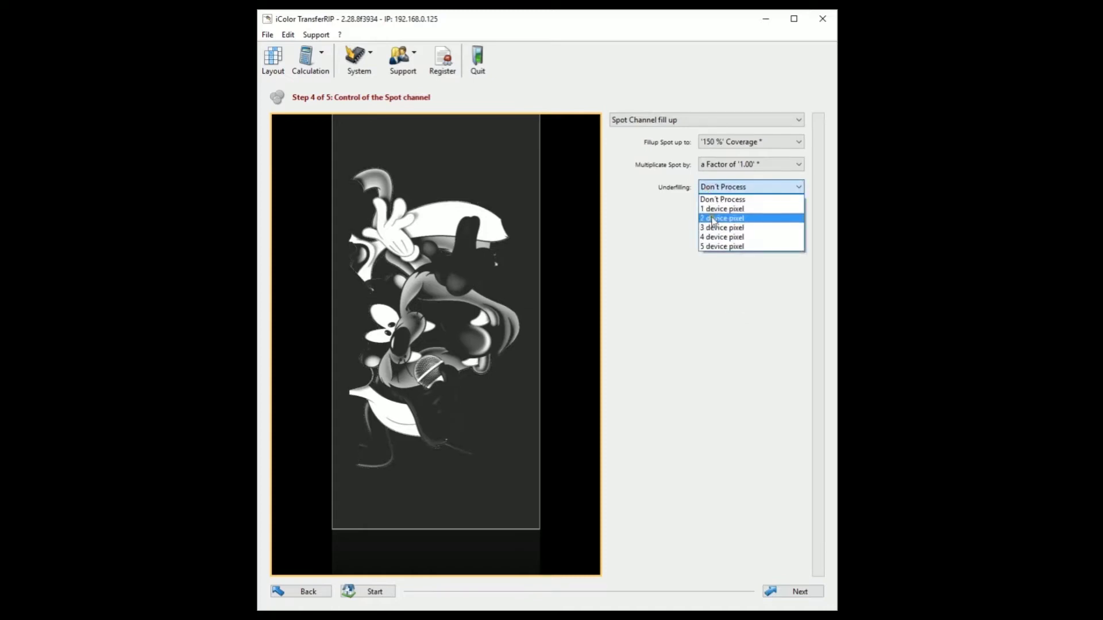
left_click(712, 217)
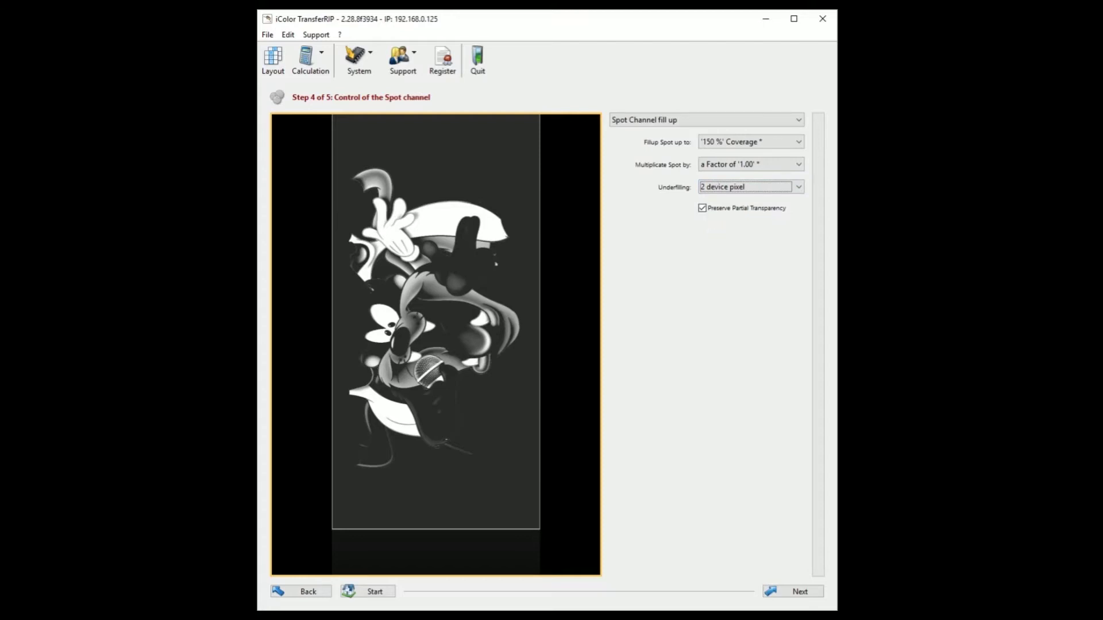
left_click(792, 591)
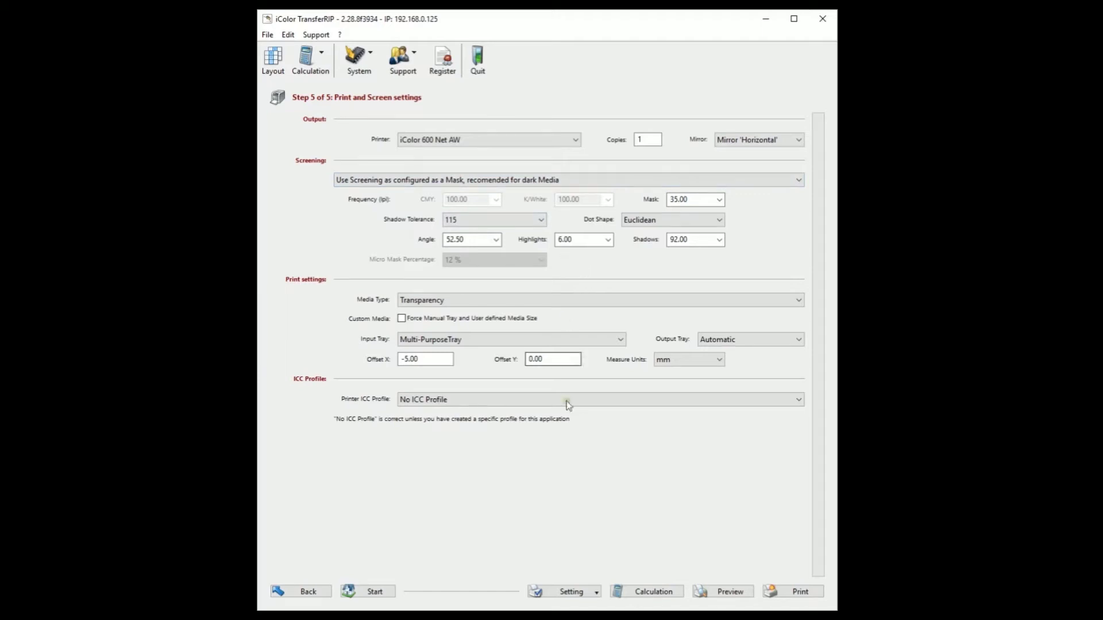
left_click(782, 592)
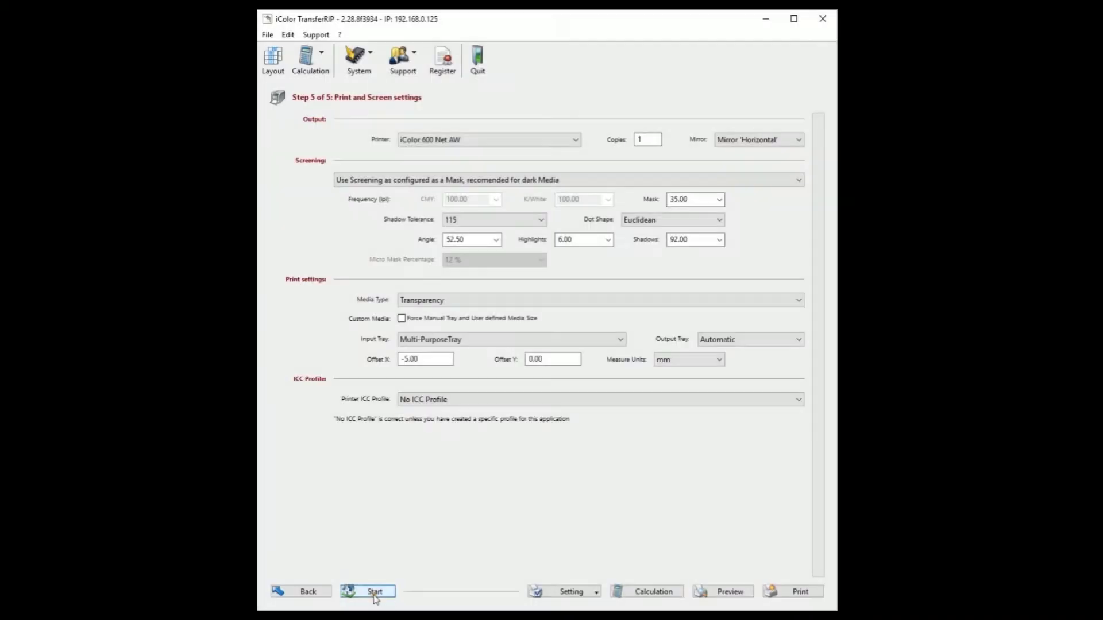
Return to the job list, open the second page of Tasmania-Devil_r.pdf, and set its substrate color to black.
left_click(374, 592)
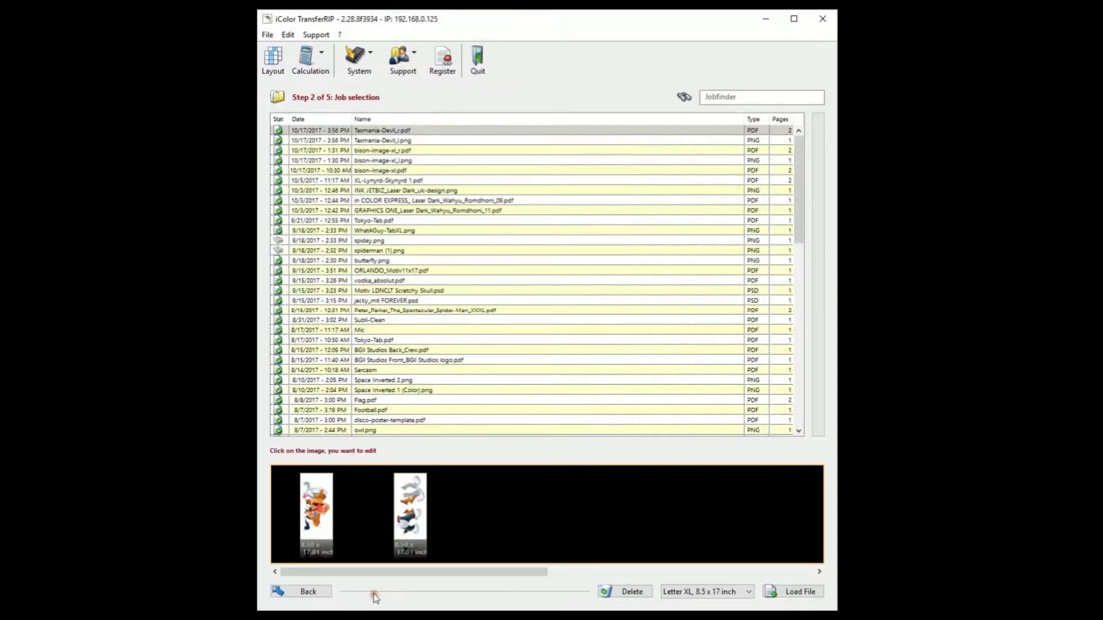
left_click(408, 504)
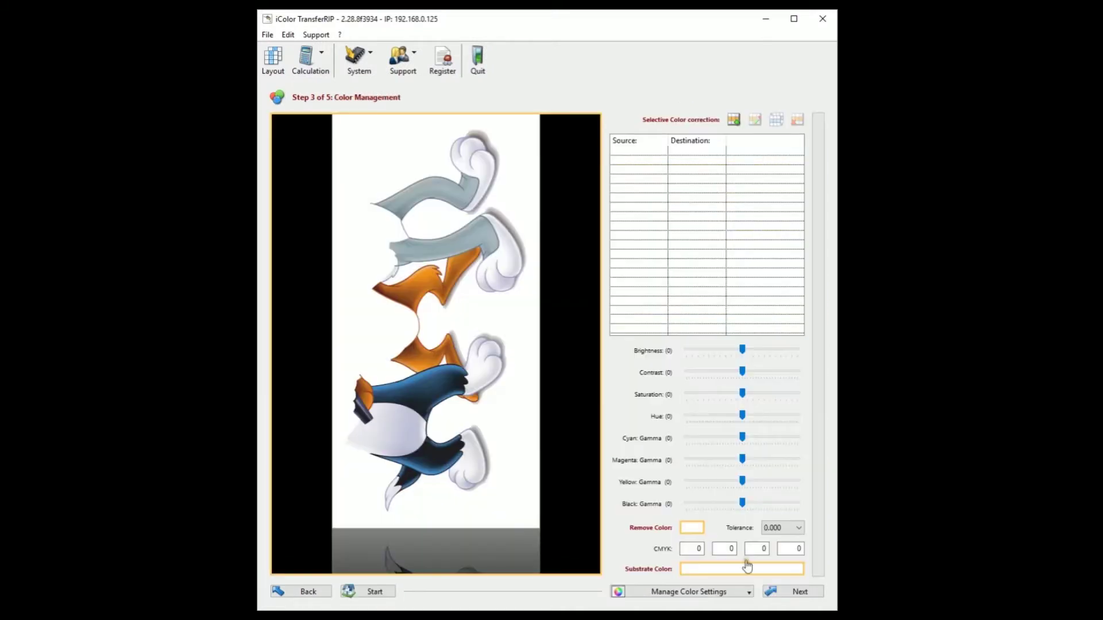
left_click(685, 570)
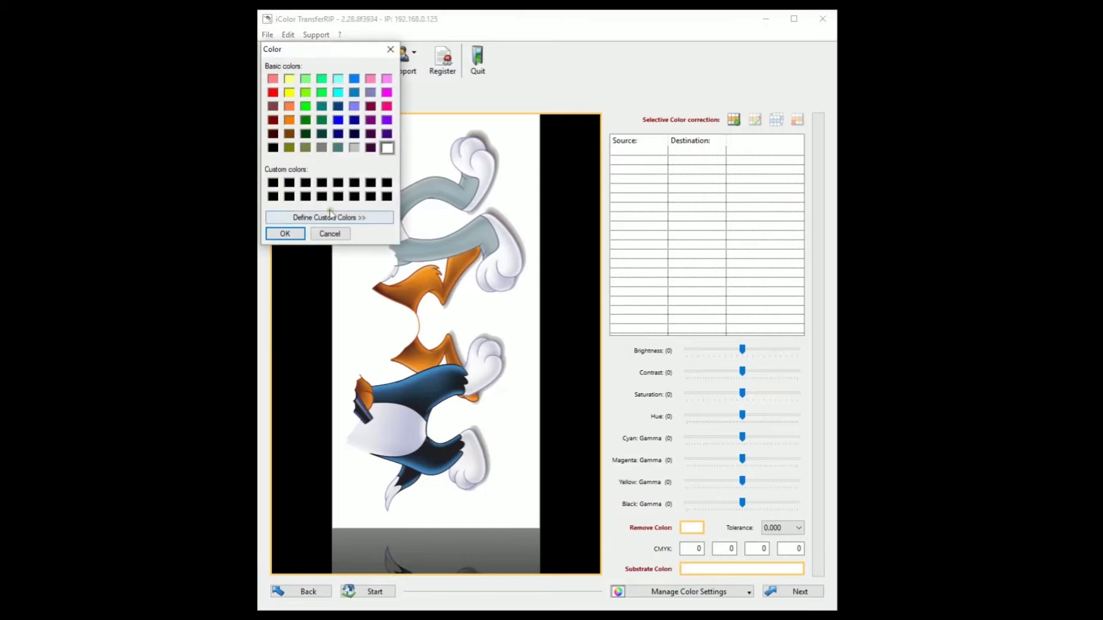
left_click(272, 182)
left_click(285, 233)
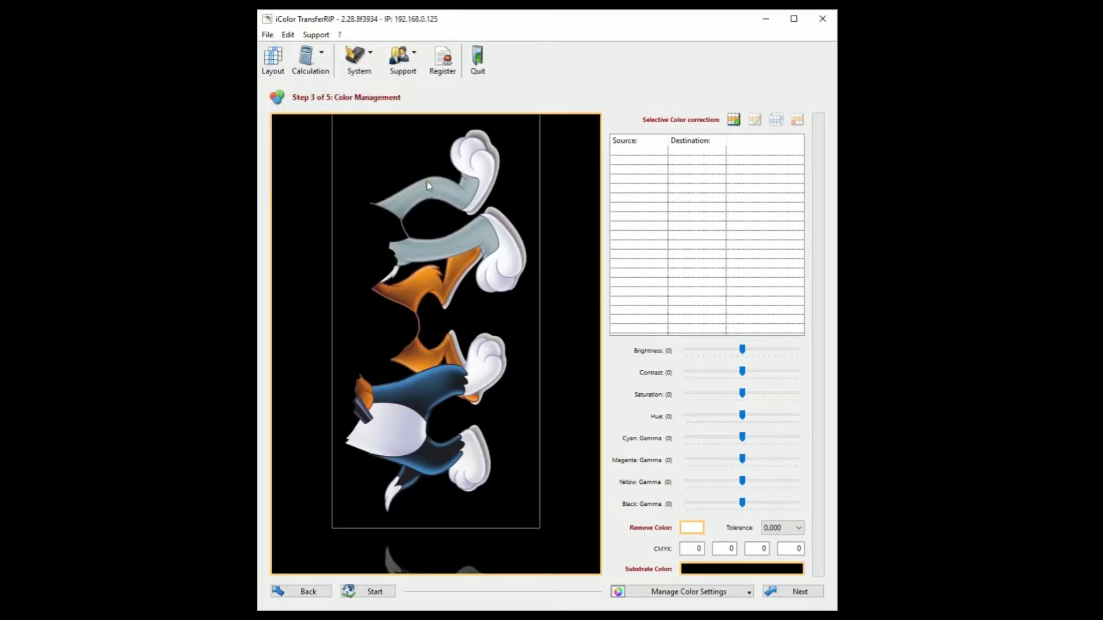
Print the second page of Tasmania-Devil_r.pdf with partial transparency preserved and underfilling set to 2 device pixel.
left_click(810, 591)
left_click(702, 209)
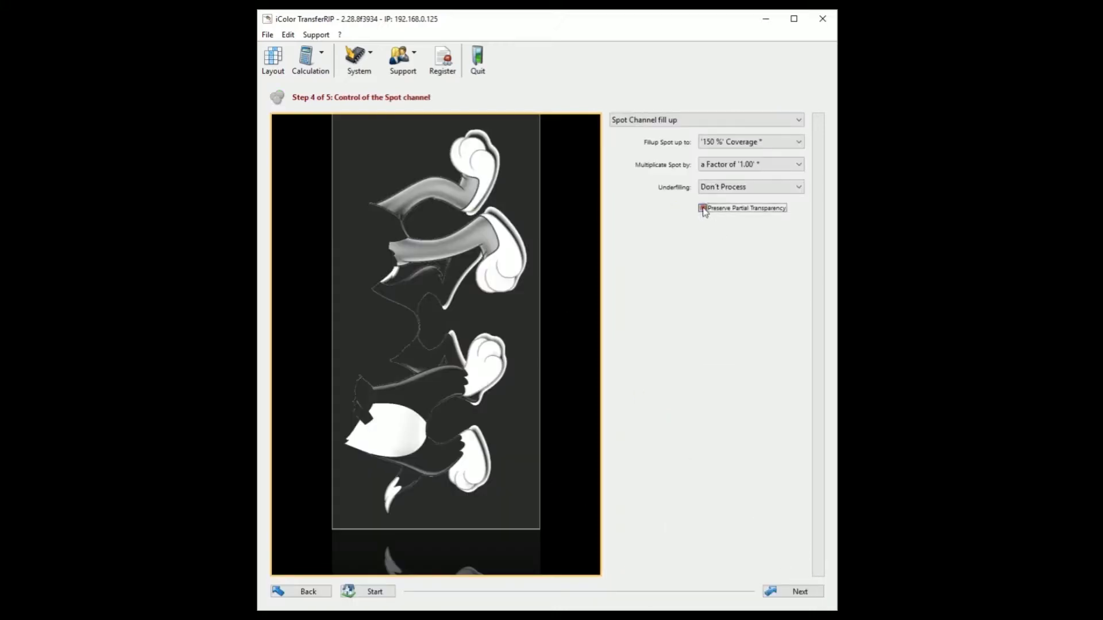
left_click(710, 189)
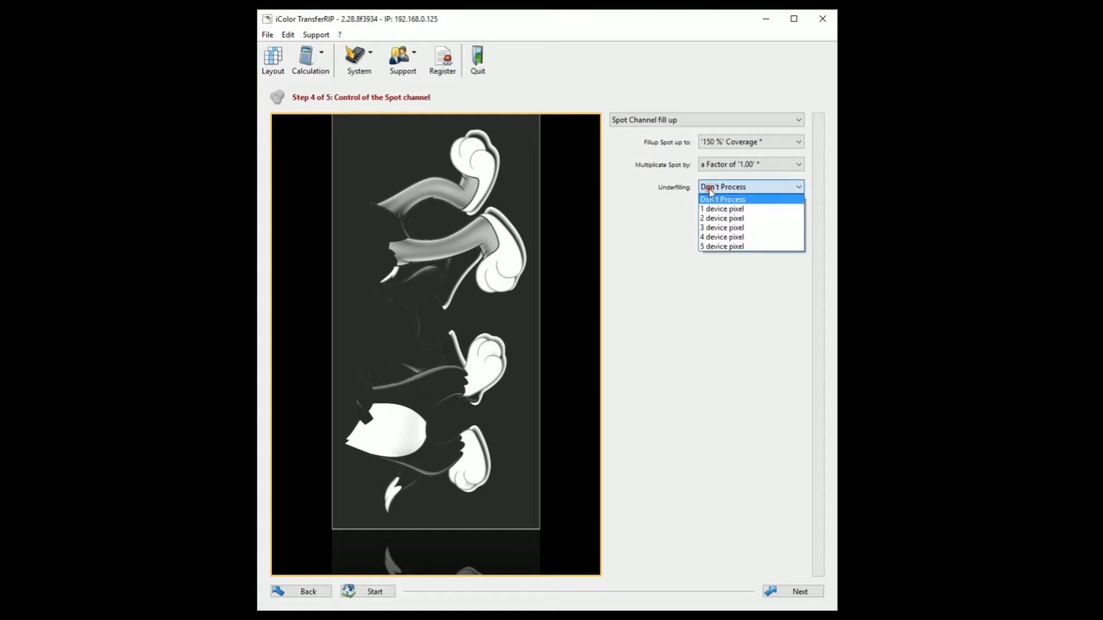
left_click(712, 217)
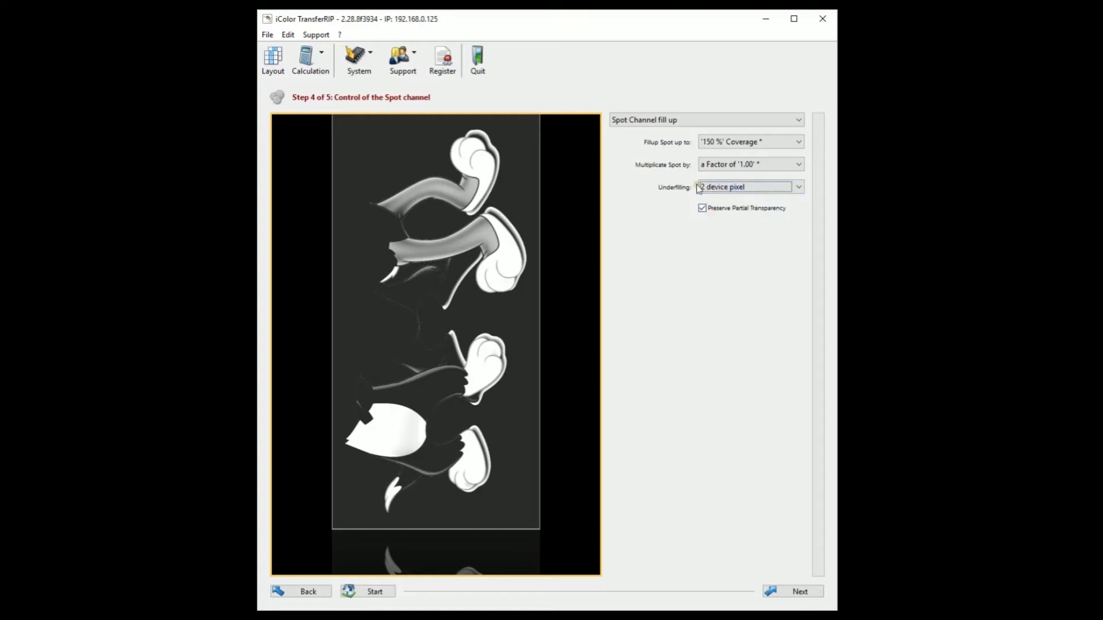
left_click(792, 589)
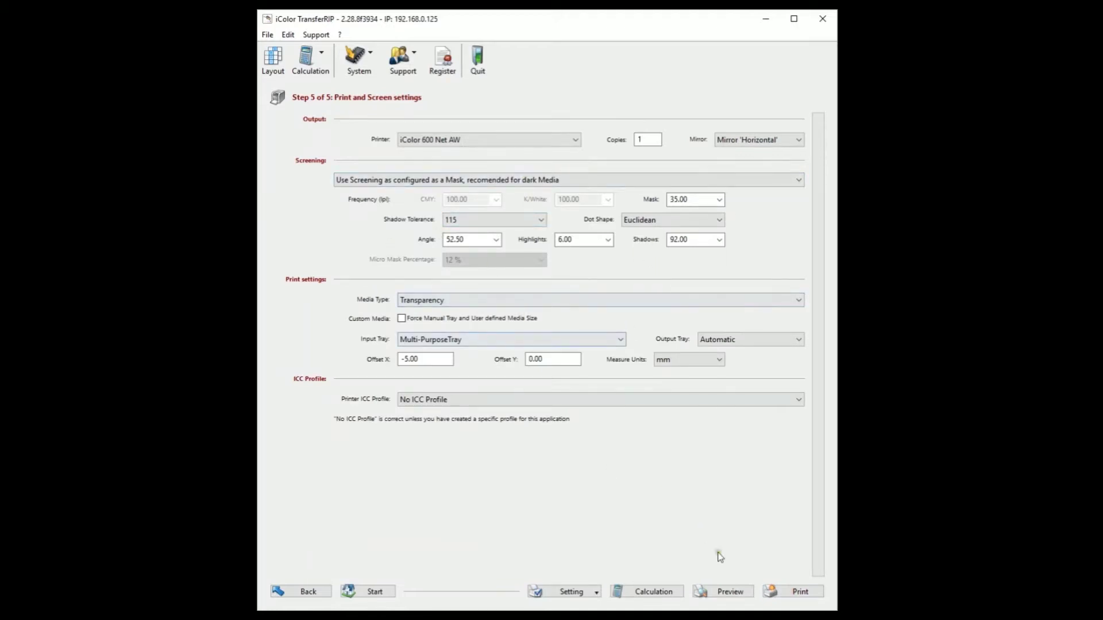
left_click(798, 592)
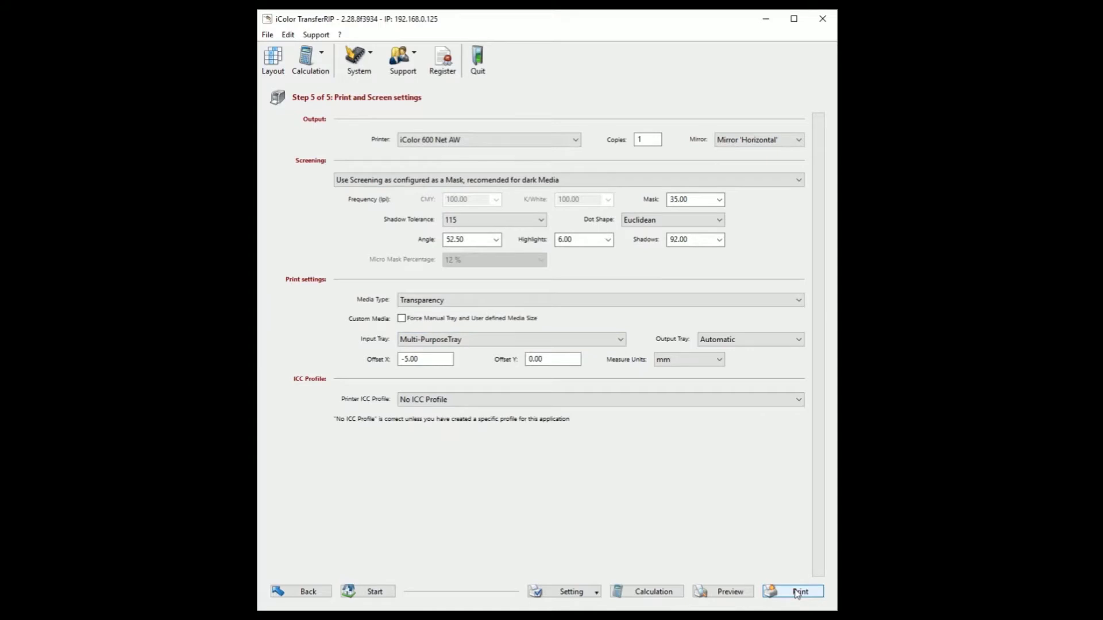